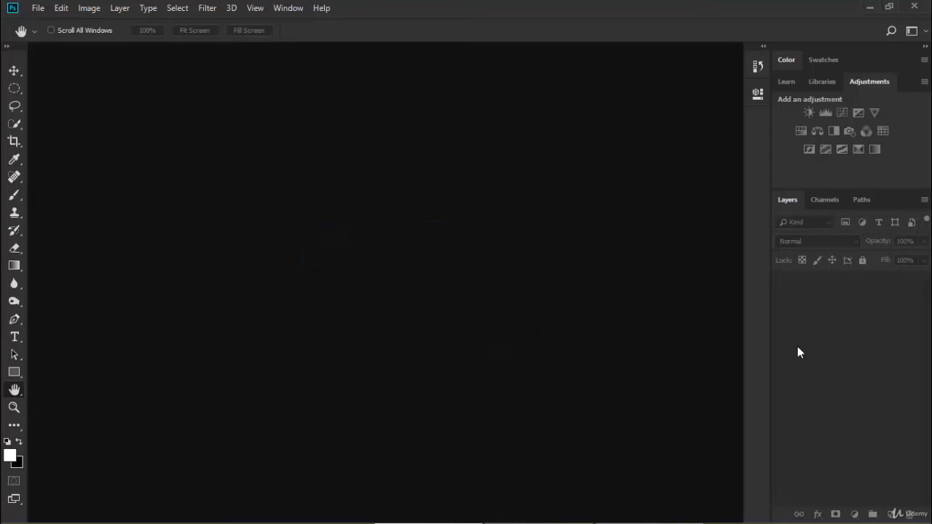
Open the recent file Lion with Yellow Teeth.jpg, leaving it as is without colour management.
click(38, 9)
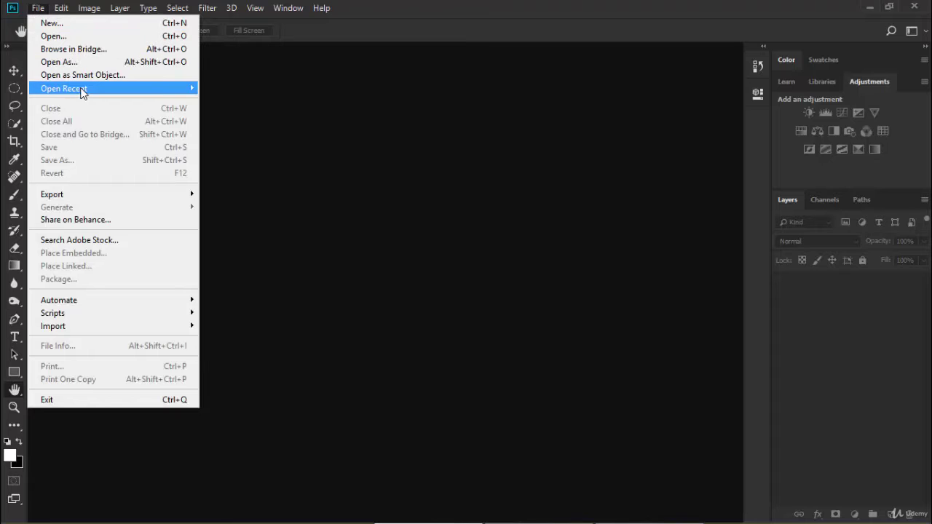
mouse_move(82, 93)
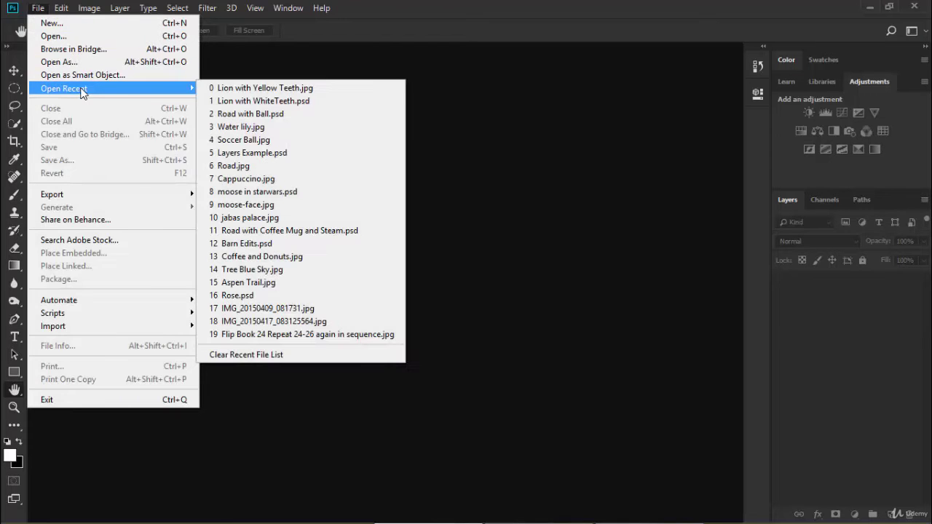
click(262, 90)
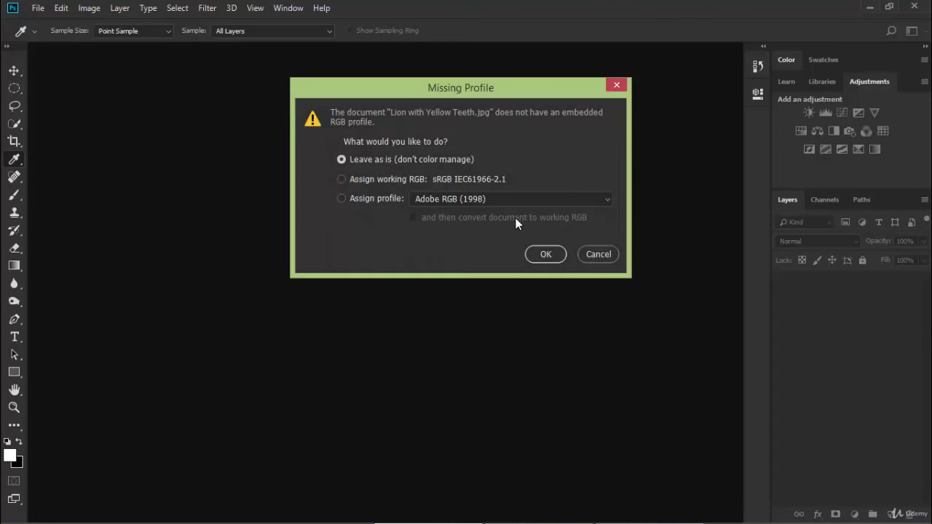
click(546, 254)
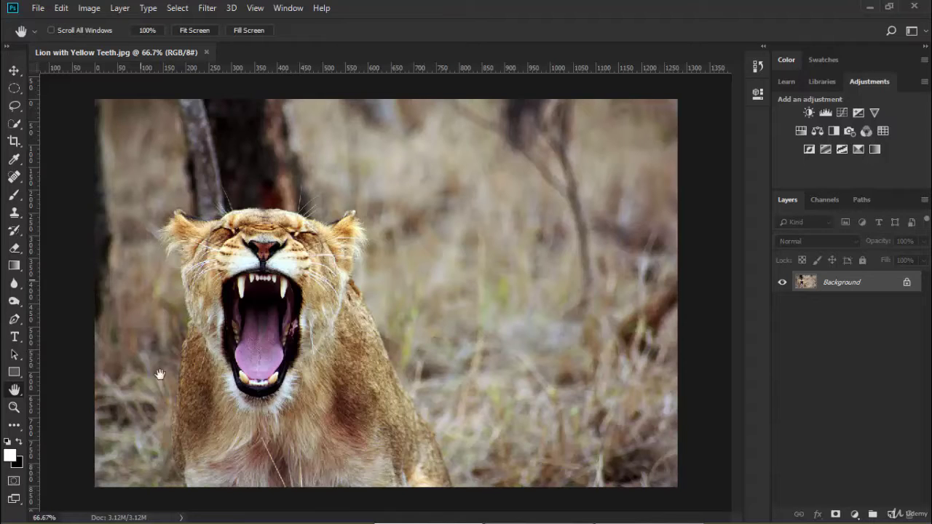
Magnify the image to about 158% and centre the lion's open mouth in the view.
click(13, 408)
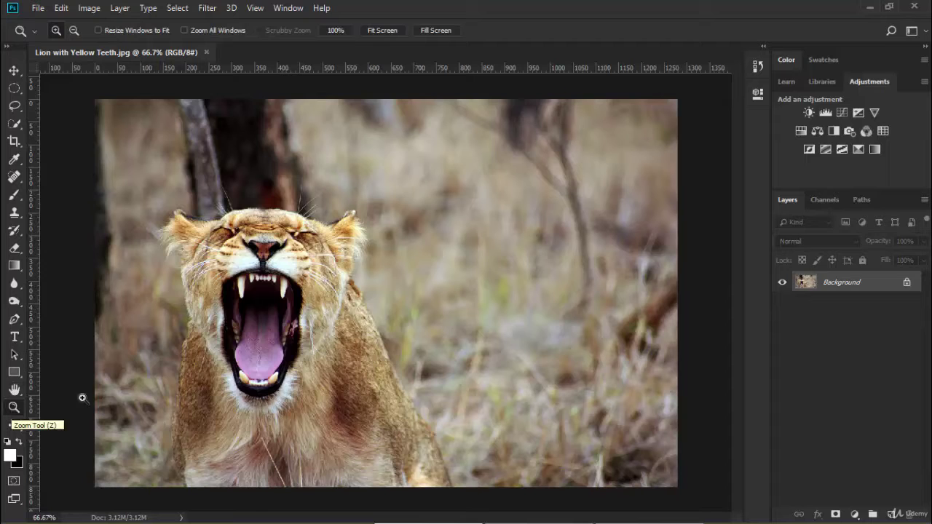
click(255, 319)
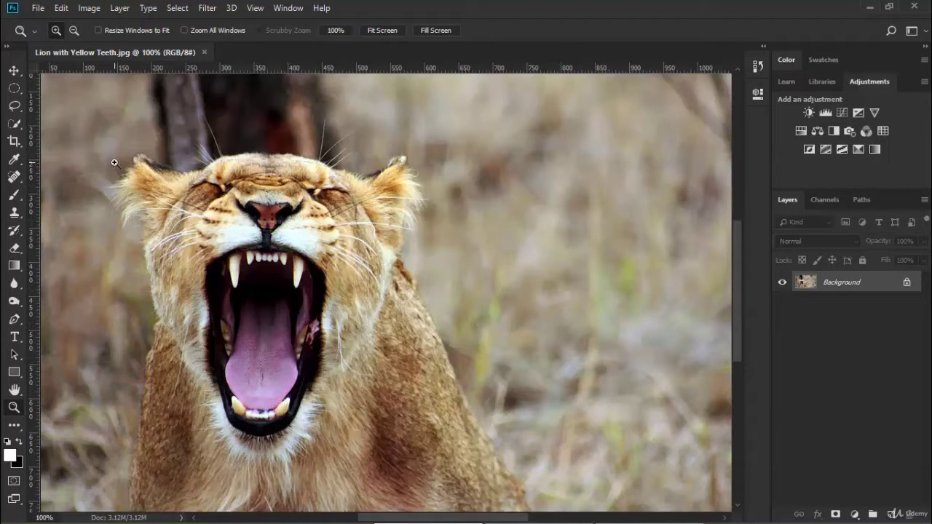
drag(115, 163, 446, 472)
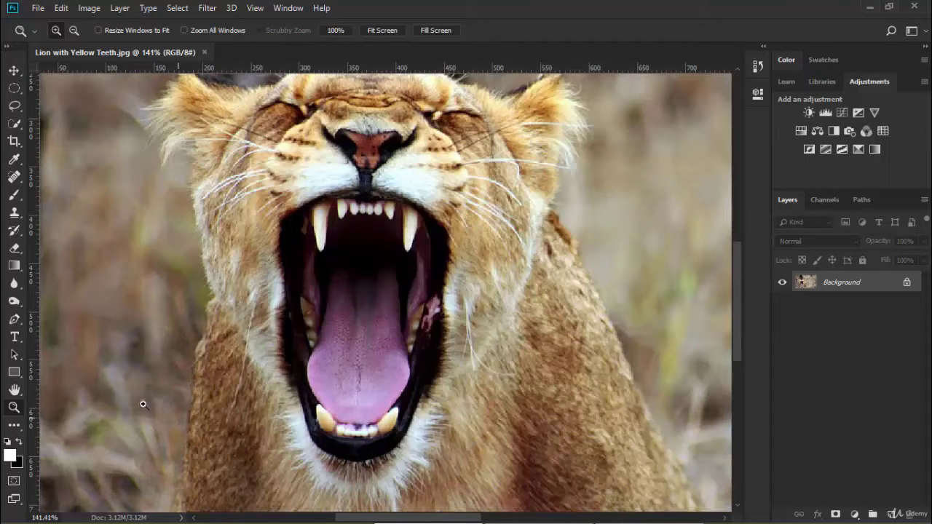
double_click(15, 392)
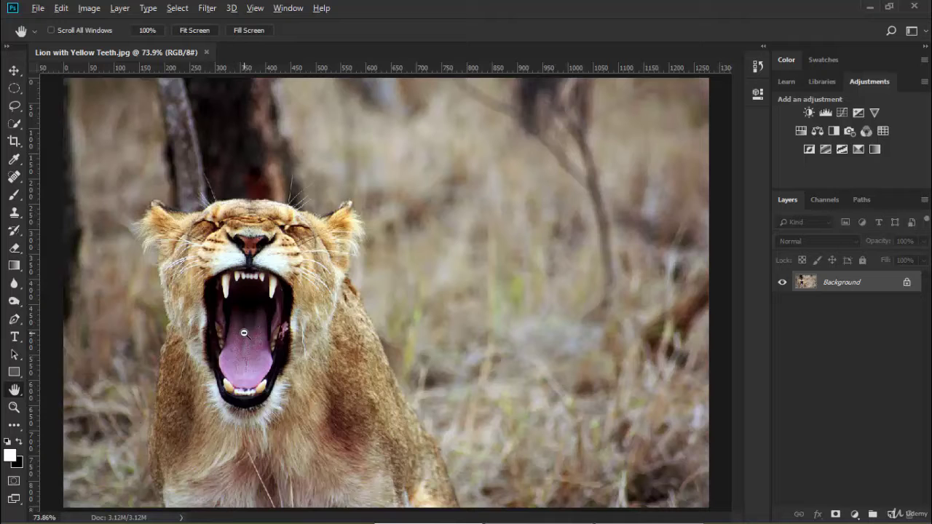
scroll(244, 333, up, 4)
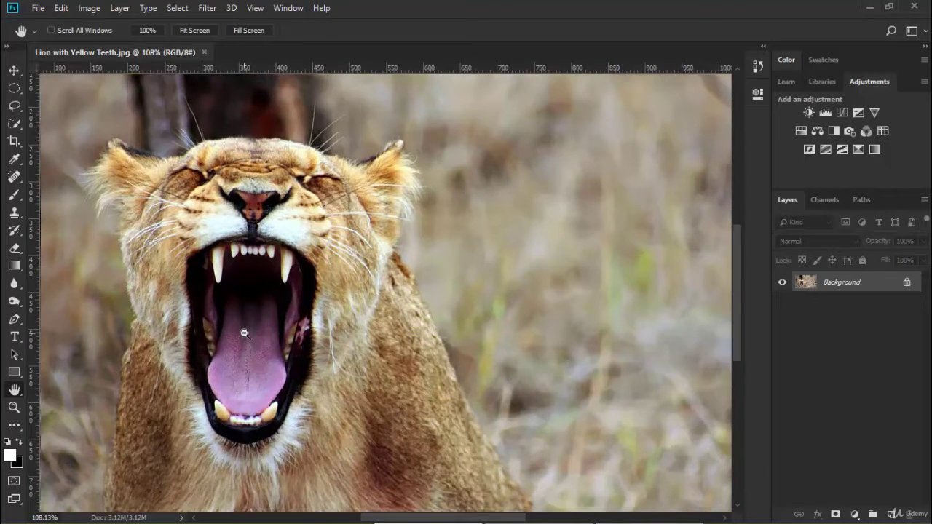
scroll(244, 333, up, 4)
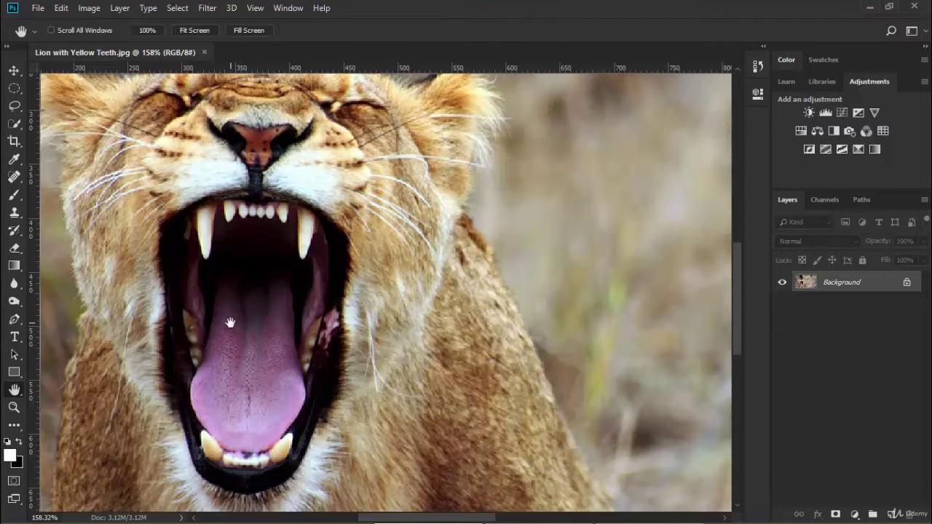
drag(229, 323, 365, 323)
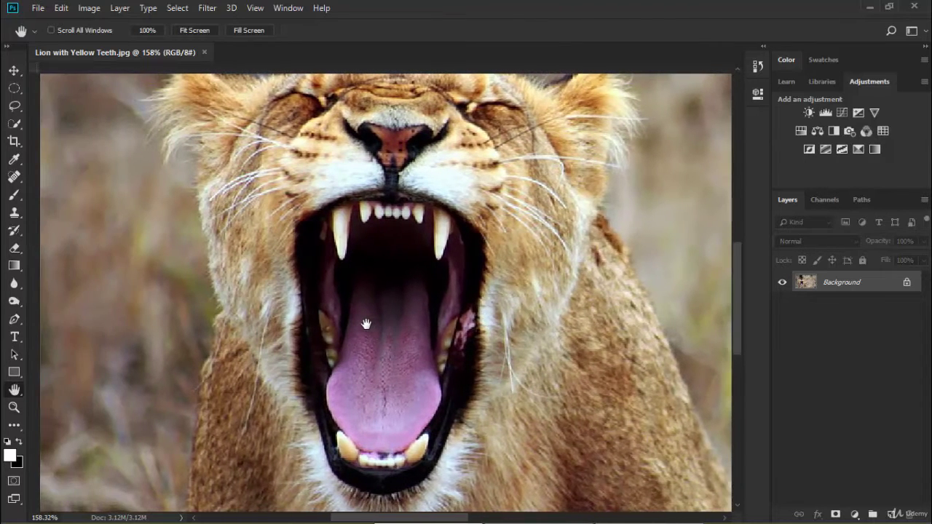
key(ctrl+r)
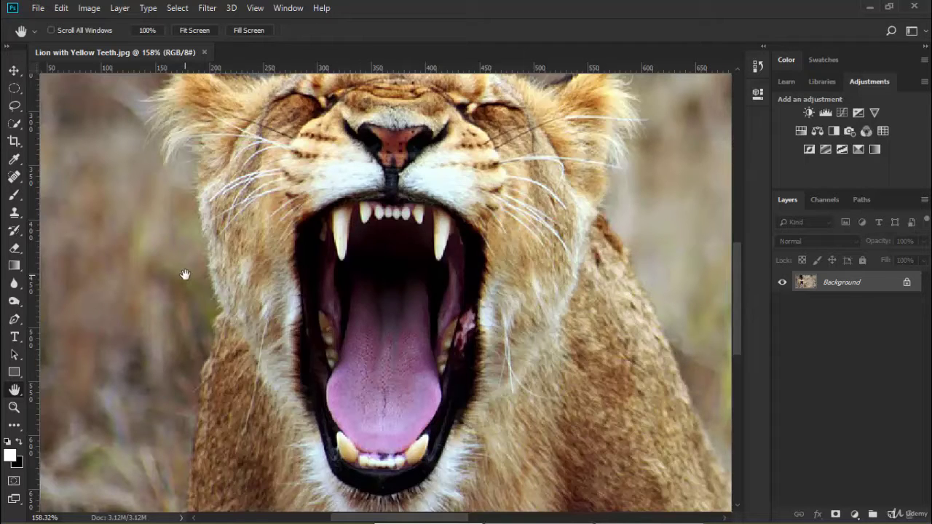
Trace the lion's upper teeth with the Magnetic Lasso and add the lower teeth to the selection.
click(14, 108)
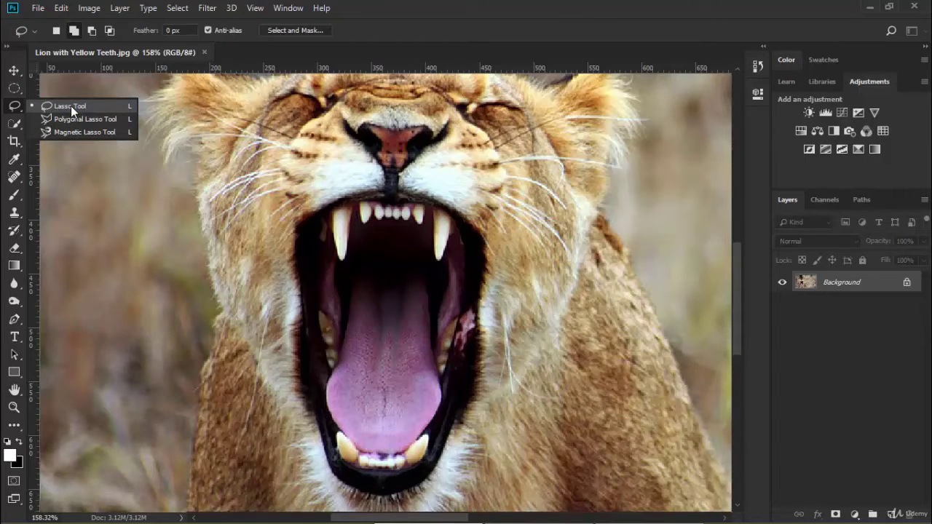
click(13, 124)
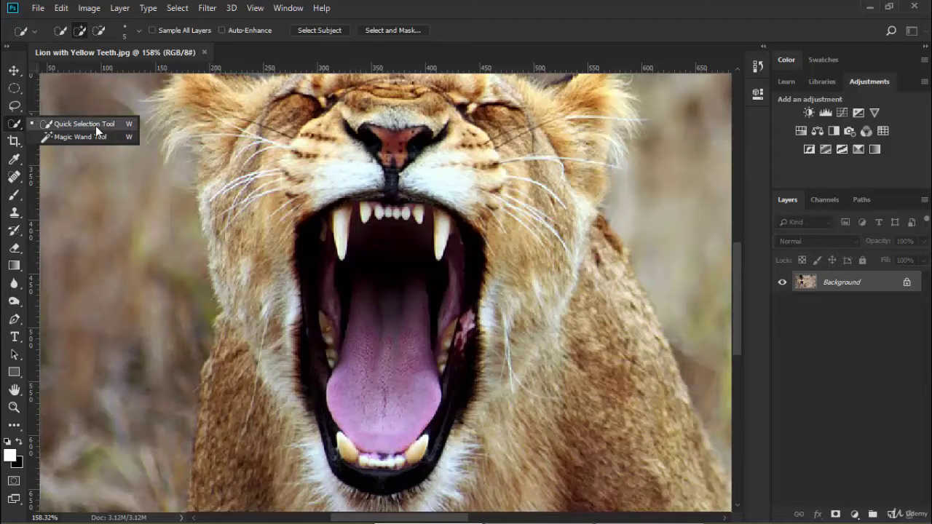
click(14, 108)
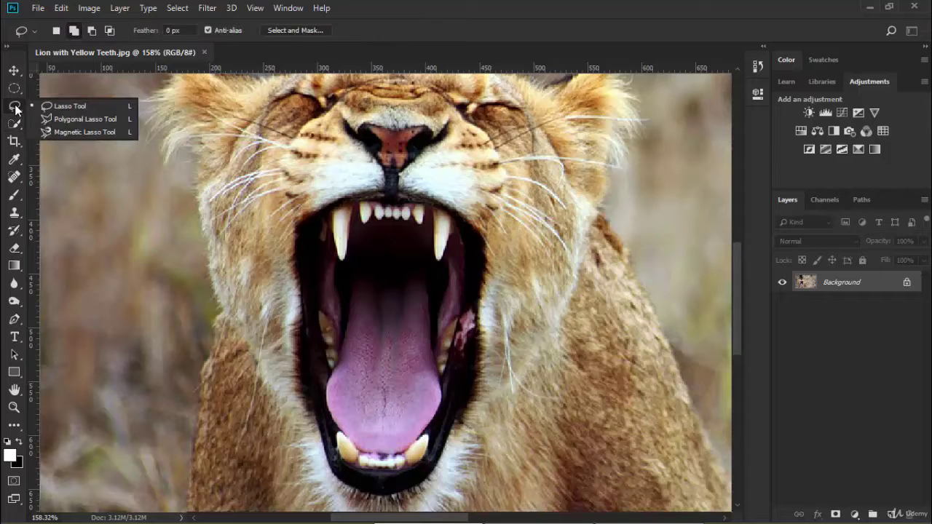
click(93, 131)
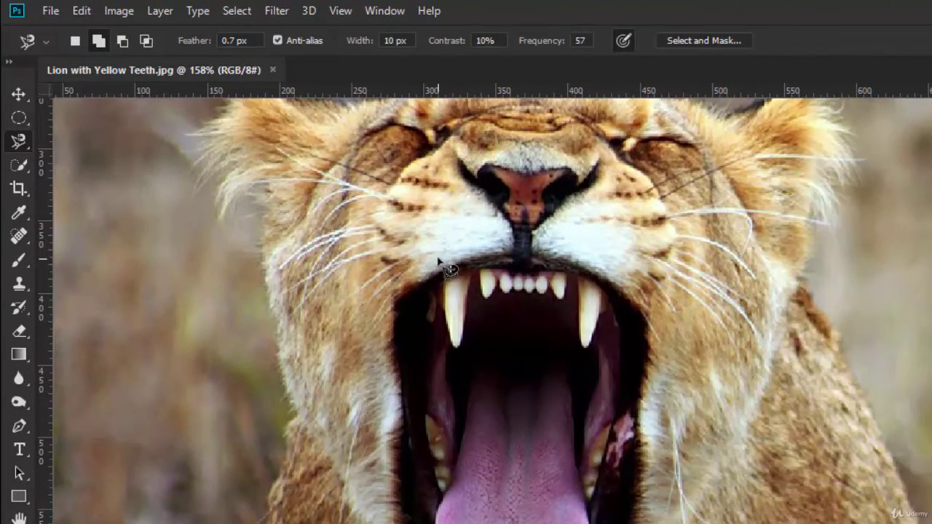
click(446, 284)
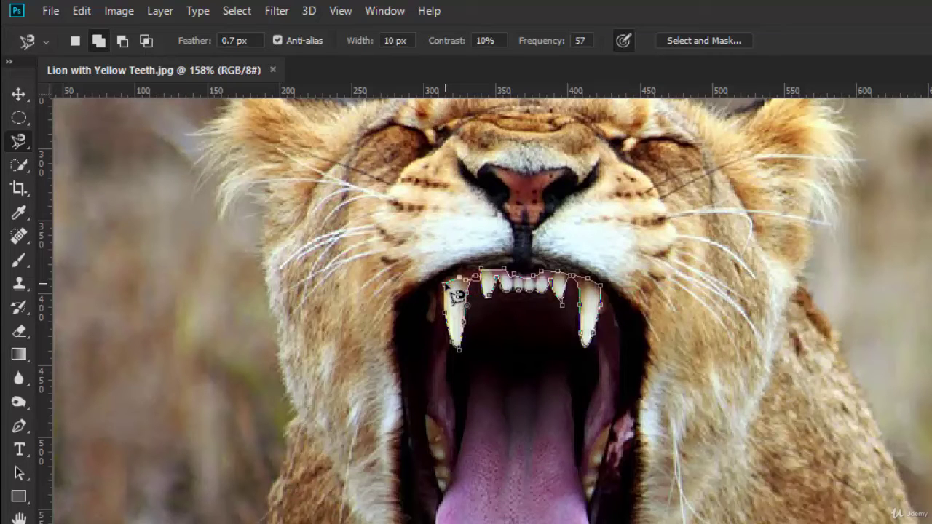
click(448, 288)
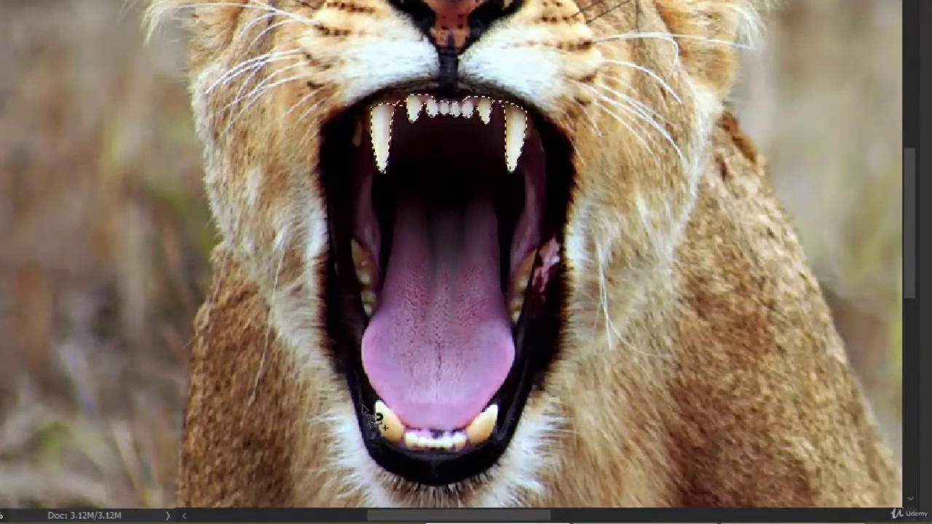
click(379, 402)
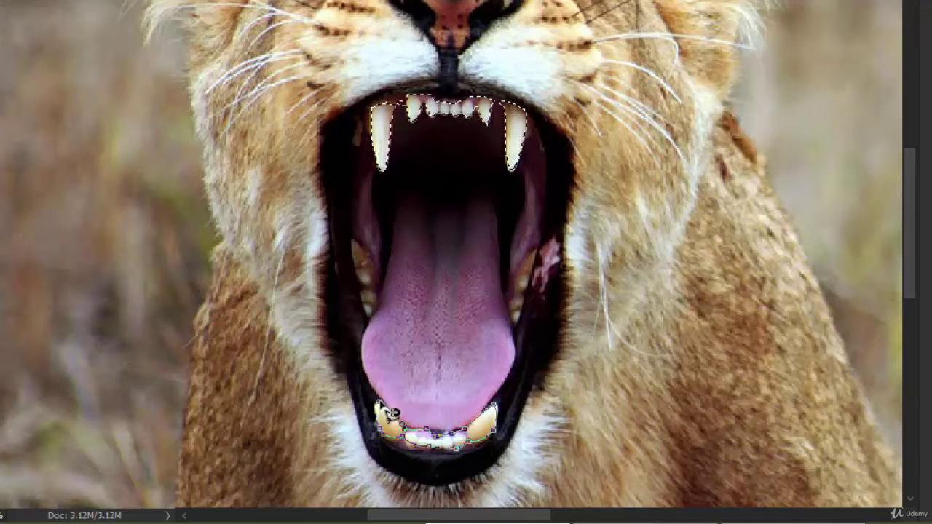
click(387, 412)
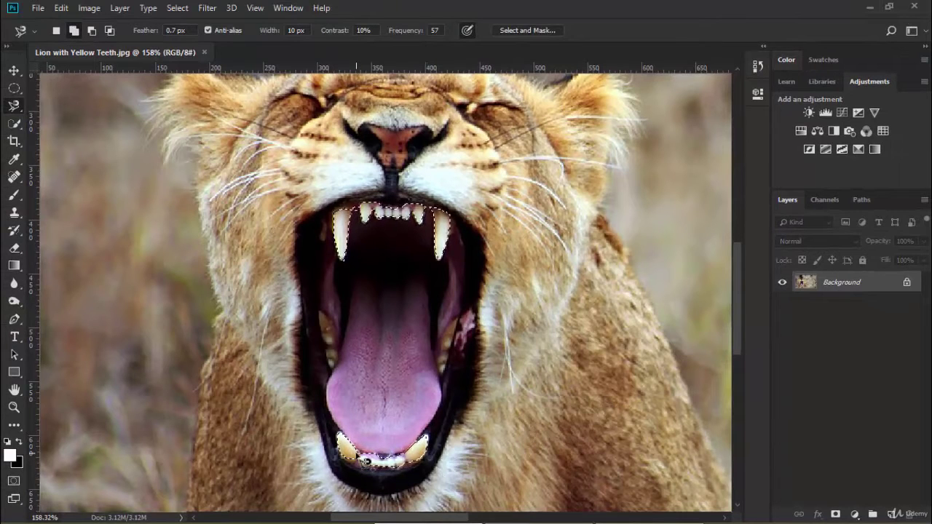
Subtract the dark gap between the tongue and the lower front teeth from the selection with the Lasso tool.
scroll(367, 460, up, 1)
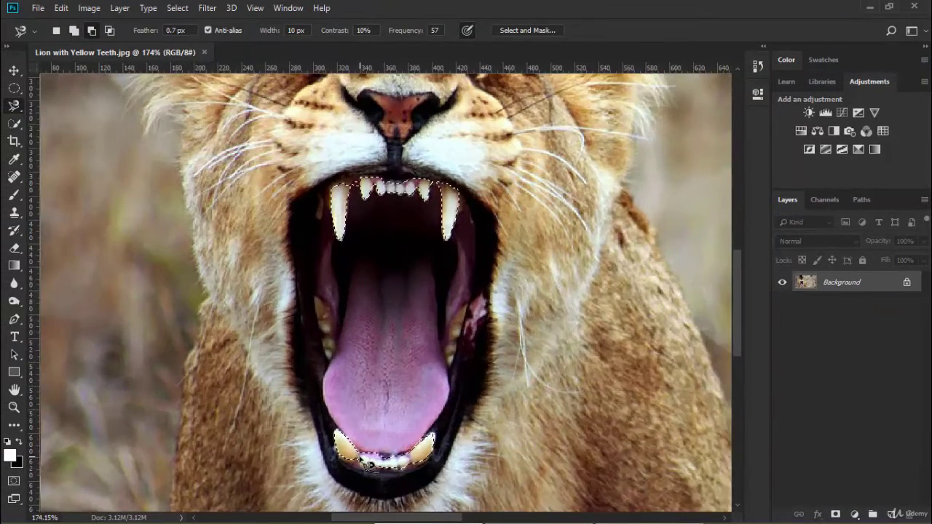
scroll(367, 462, up, 2)
scroll(399, 459, up, 5)
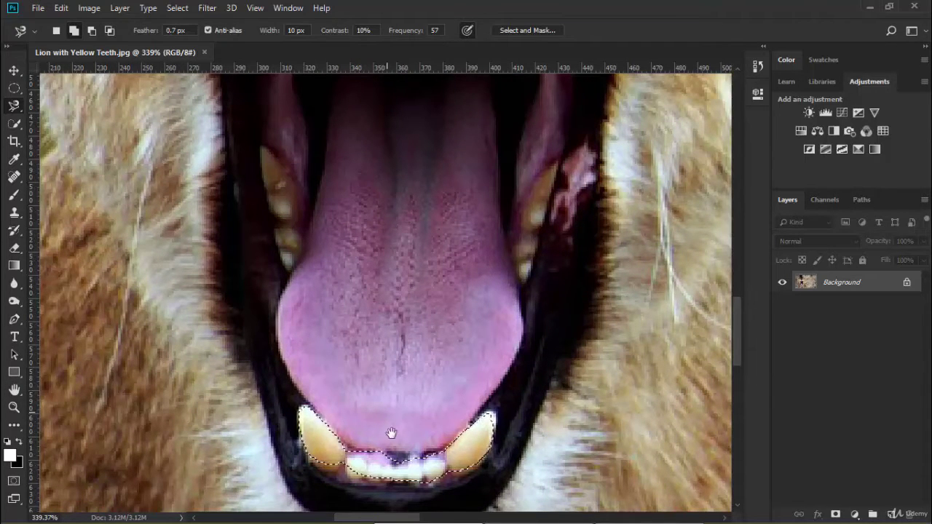
mouse_move(396, 438)
mouse_down()
mouse_move(390, 408)
mouse_move(413, 329)
mouse_up()
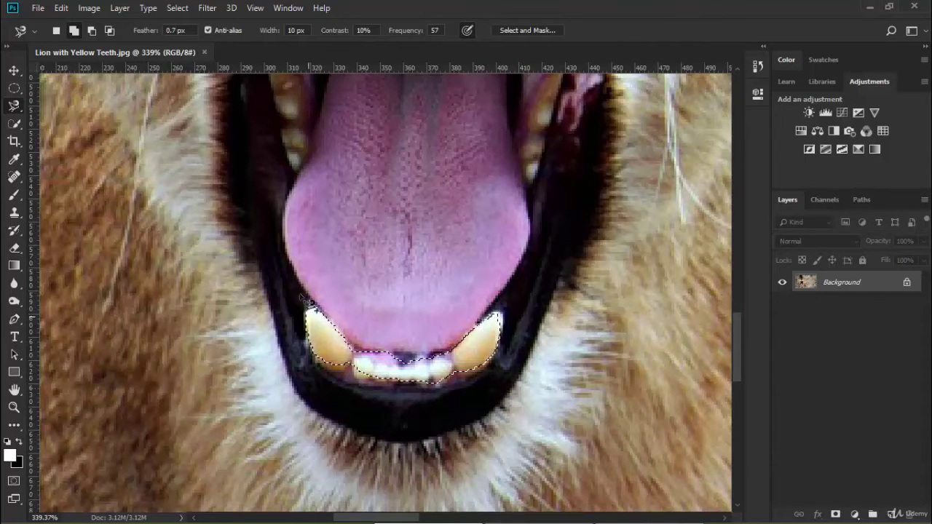
right_click(15, 107)
click(59, 105)
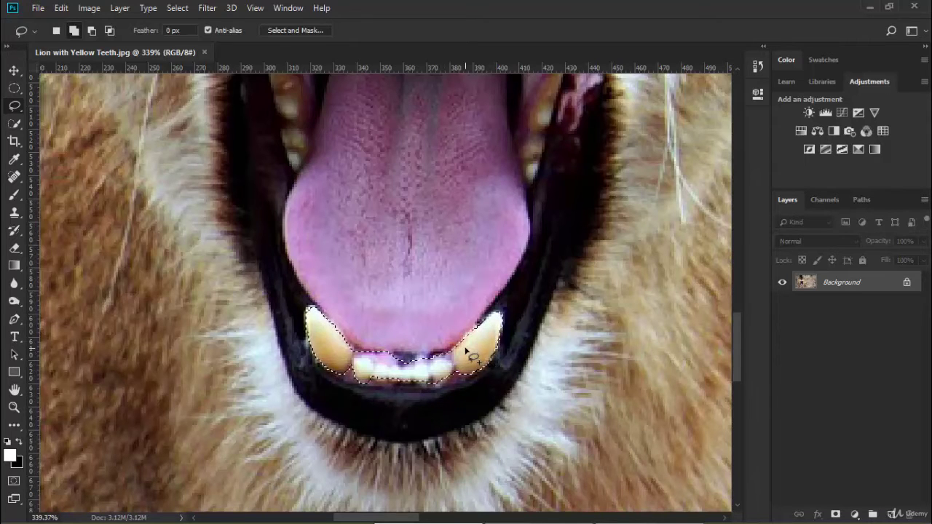
key(alt)
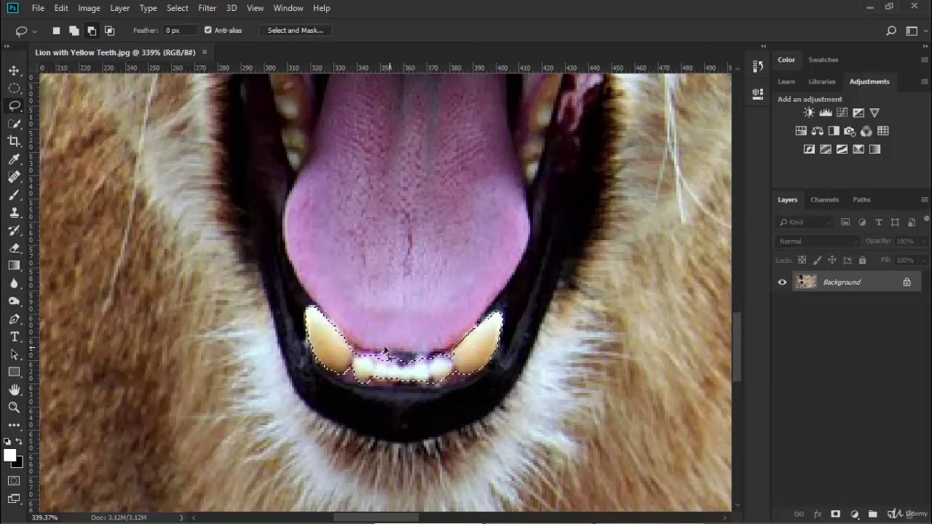
drag(396, 355, 397, 356)
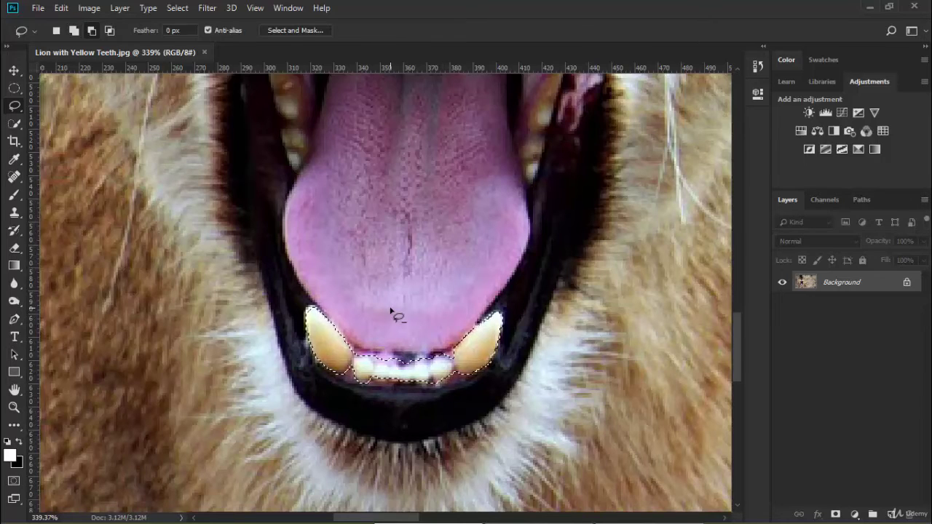
Add a Hue/Saturation adjustment layer masked to the selected teeth.
alt+scroll(387, 313, down, 5)
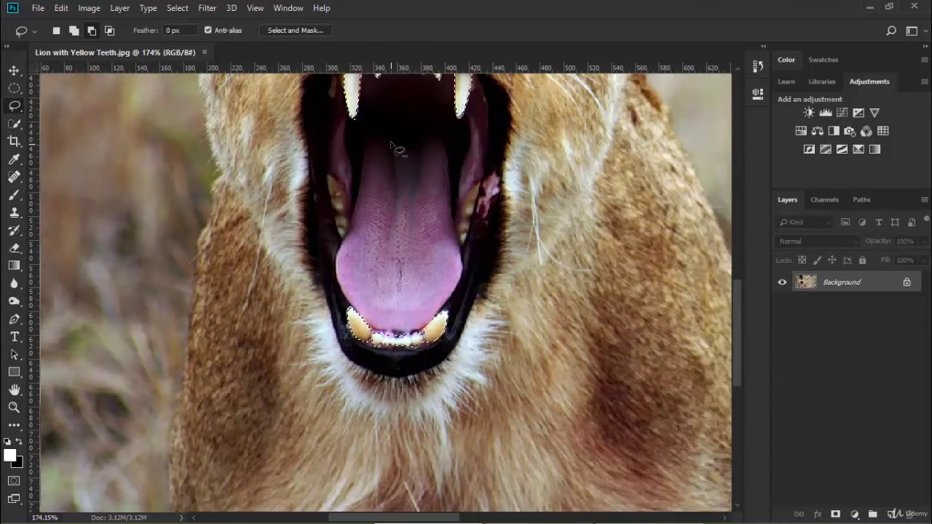
alt+scroll(392, 148, down, 2)
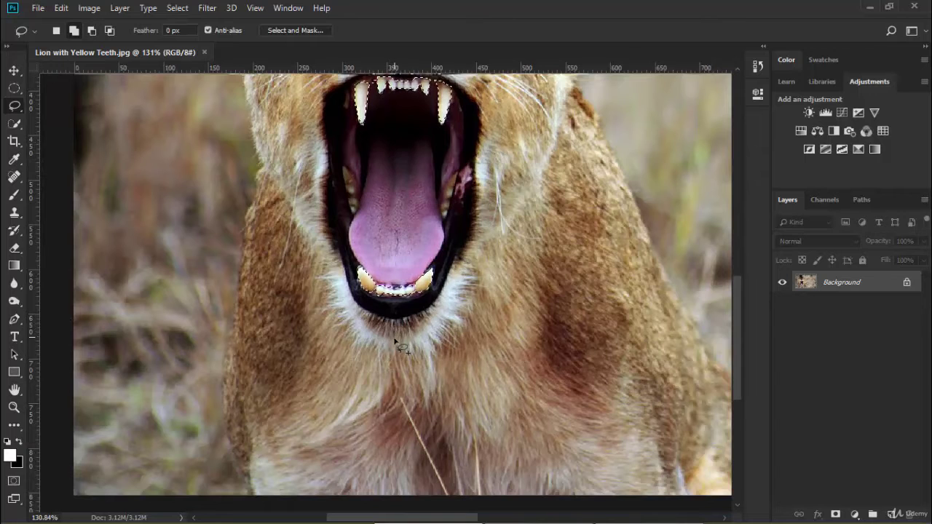
key(space)
drag(394, 224, 399, 328)
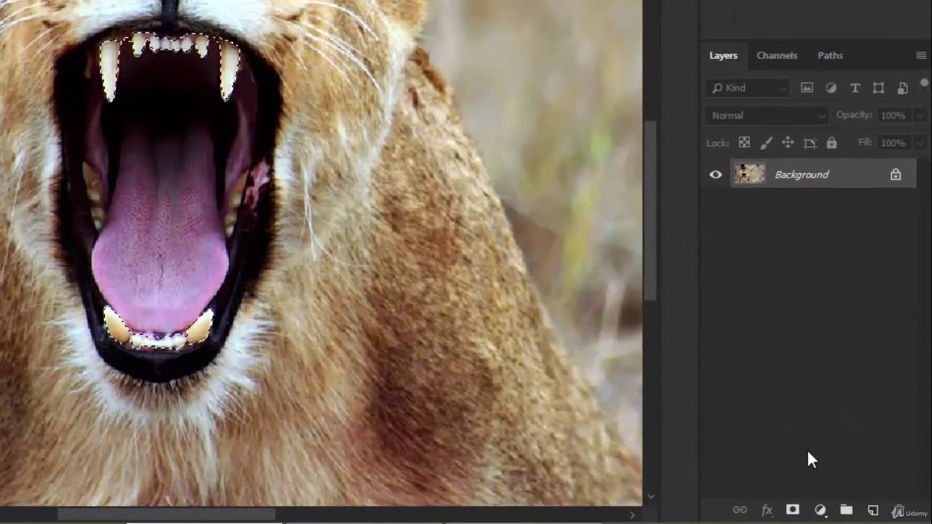
click(821, 511)
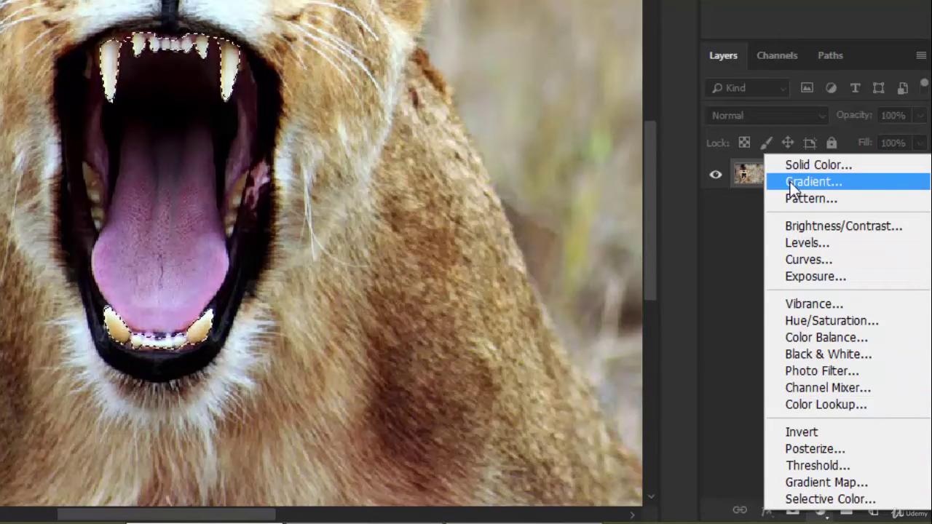
click(861, 320)
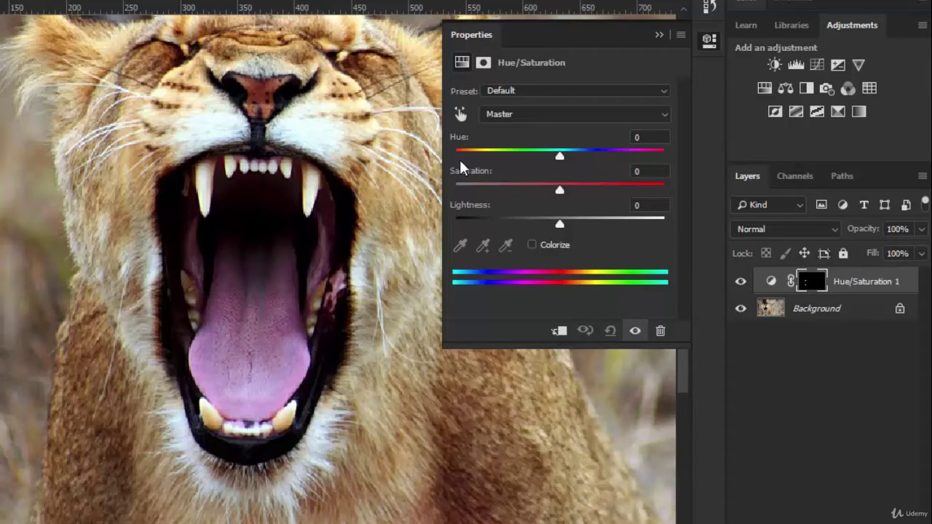
Try the teeth's Master saturation at -100 and +98, and return it to 0.
mouse_move(559, 155)
mouse_down()
mouse_move(451, 164)
mouse_move(672, 159)
mouse_move(458, 166)
mouse_move(561, 166)
mouse_up()
drag(558, 190, 452, 190)
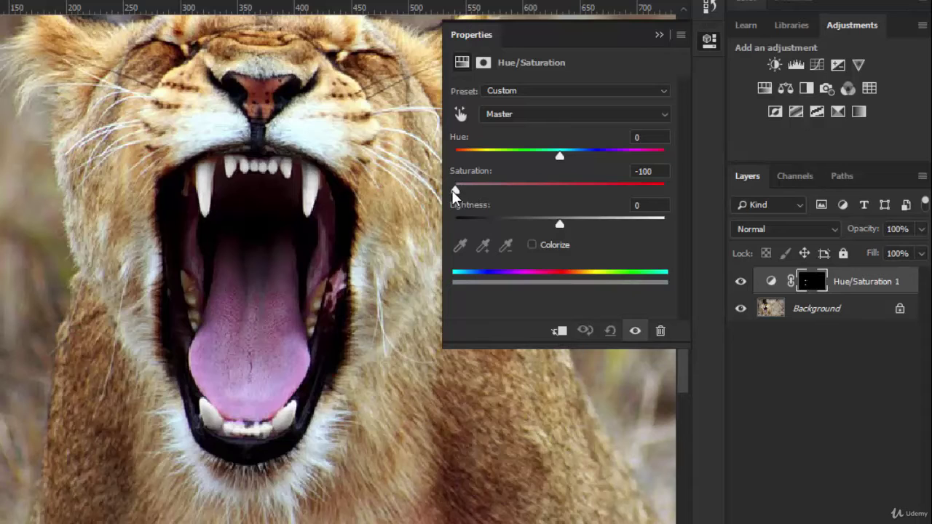
drag(451, 190, 664, 190)
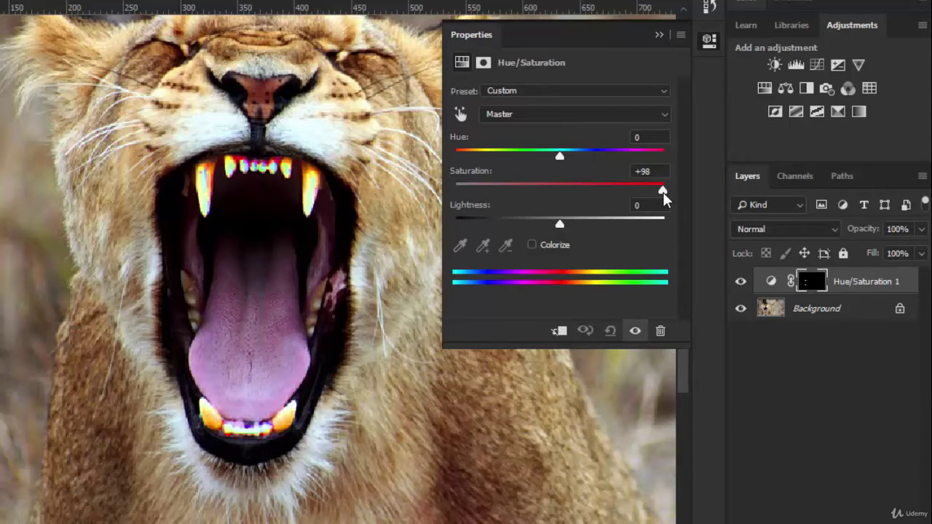
drag(659, 192, 560, 190)
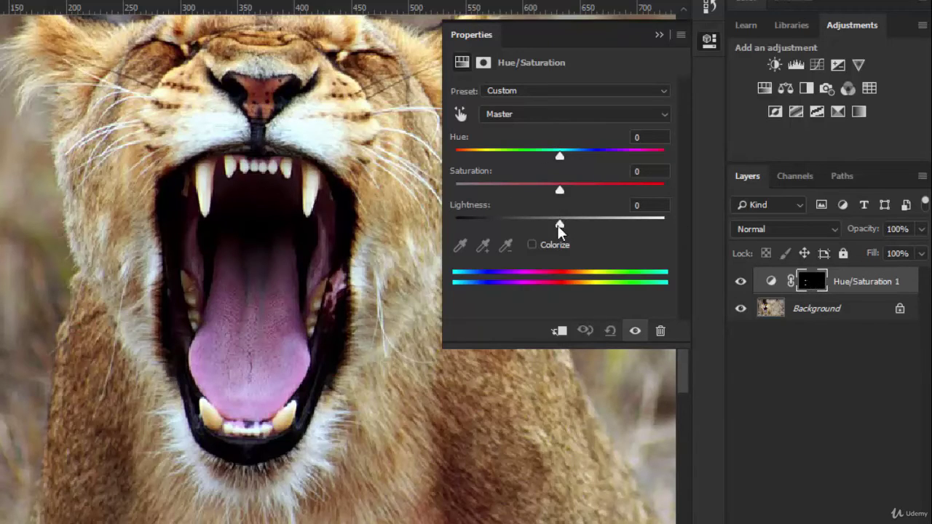
mouse_move(559, 226)
mouse_down()
mouse_move(457, 235)
mouse_move(665, 240)
mouse_move(560, 235)
mouse_up()
Limit the teeth's Hue/Saturation adjustment to the Yellows range.
click(664, 92)
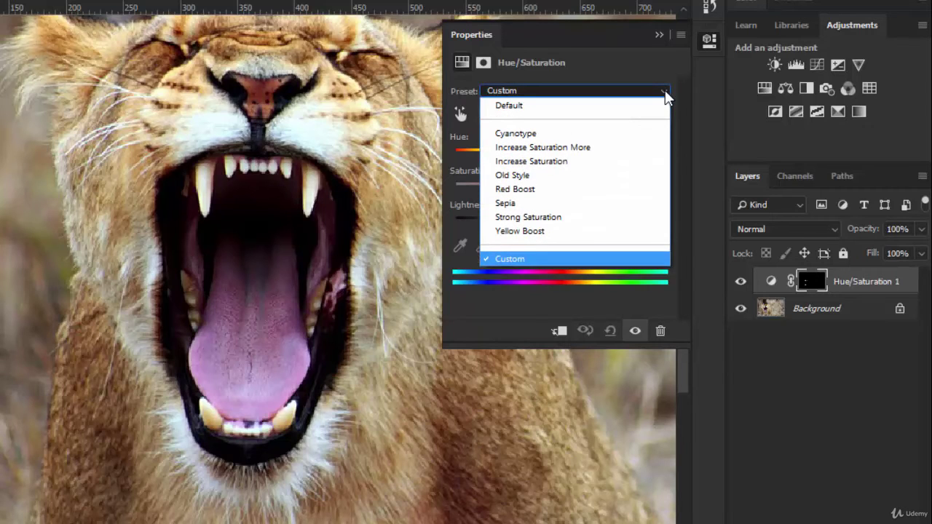
click(665, 89)
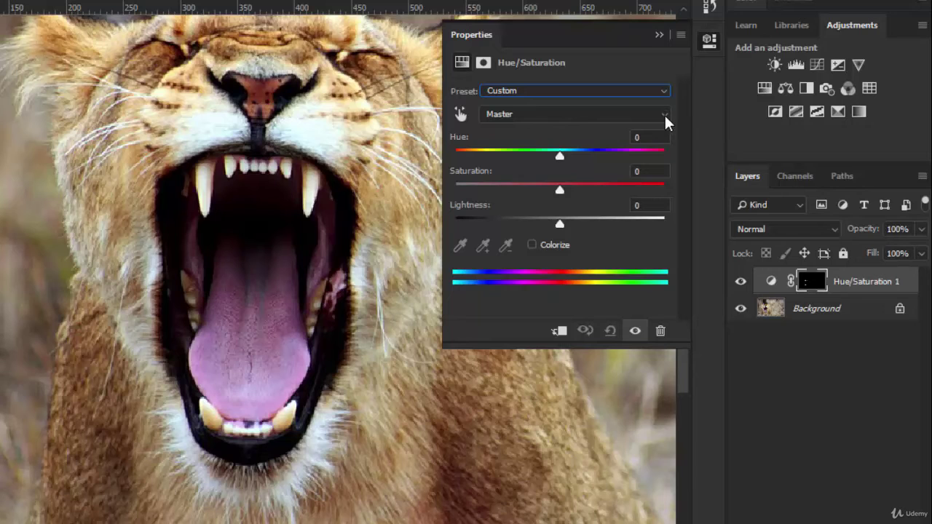
click(664, 115)
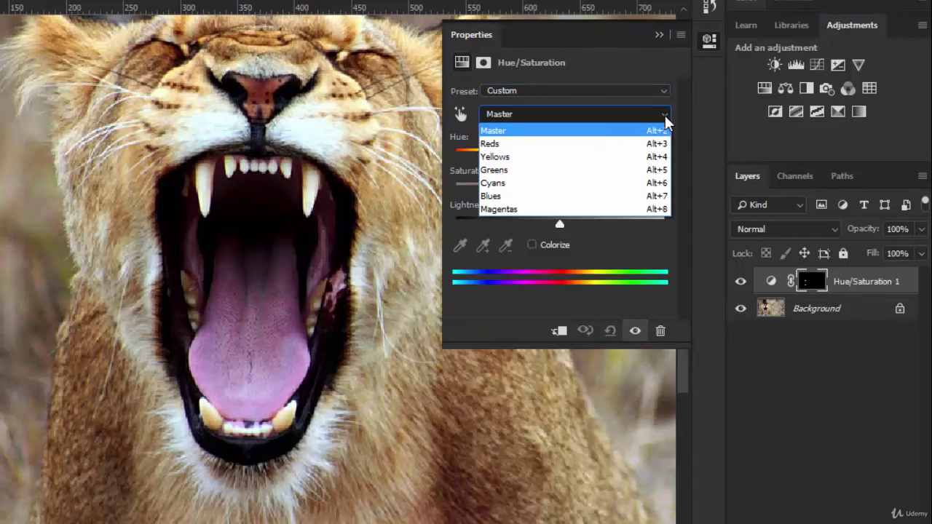
click(515, 163)
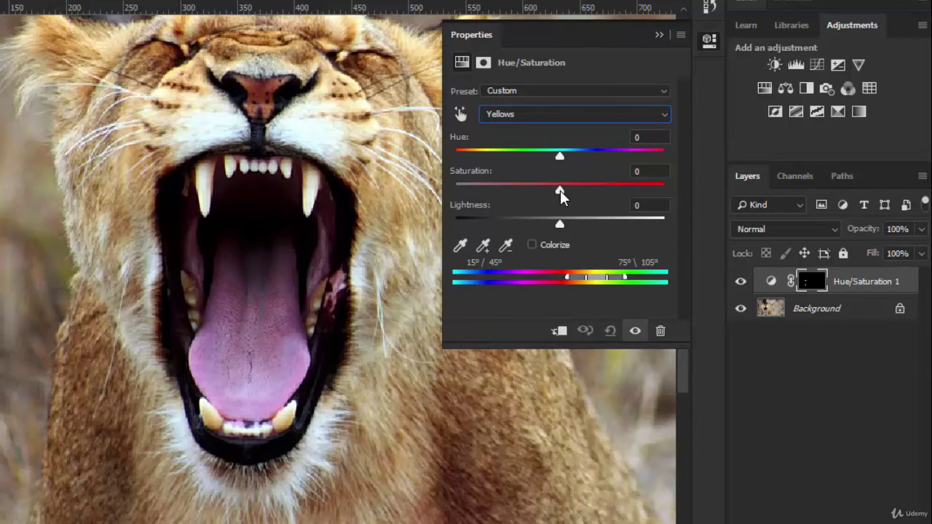
Try the Yellows saturation at -92, 0 and -98.
drag(560, 190, 464, 190)
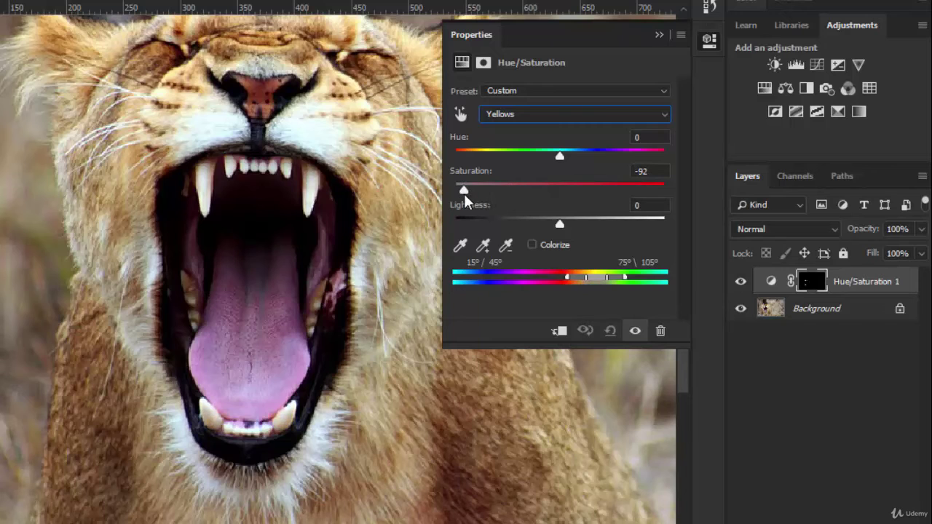
drag(472, 195, 560, 190)
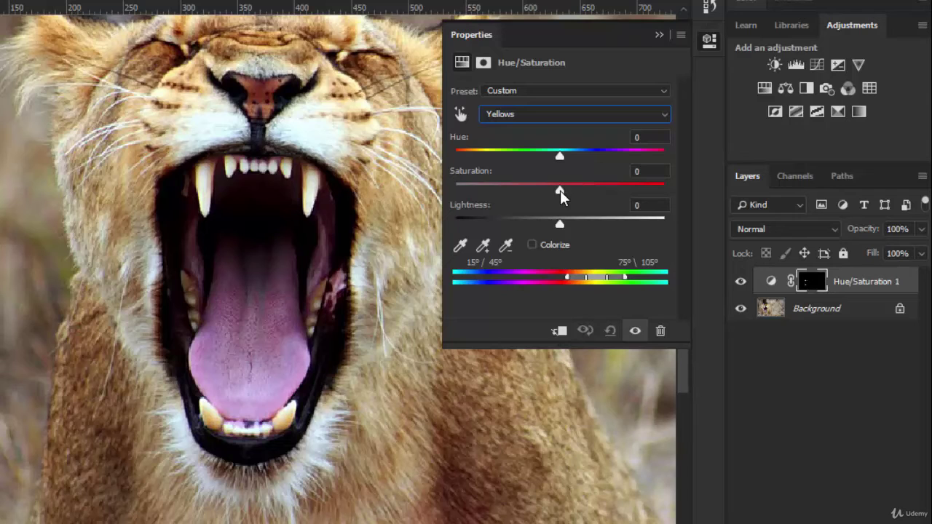
drag(560, 190, 521, 189)
drag(524, 189, 460, 186)
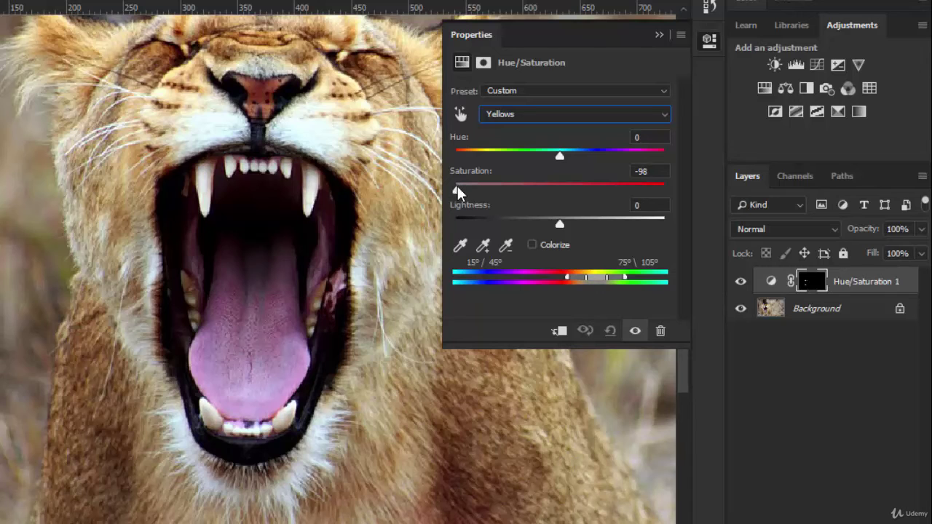
Try a Yellows saturation of -26 with lightness +31, and compare the teeth with the adjustment hidden and shown.
drag(457, 188, 541, 186)
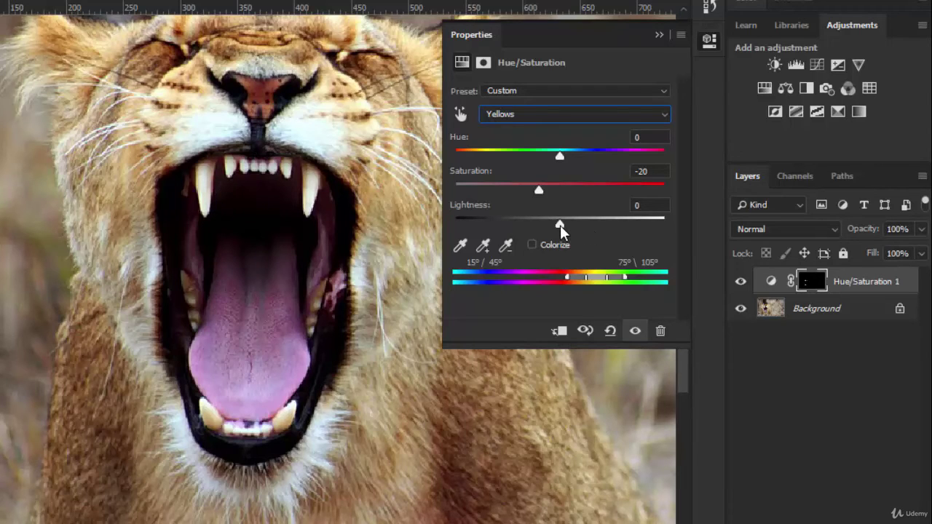
drag(560, 225, 592, 225)
drag(537, 193, 533, 190)
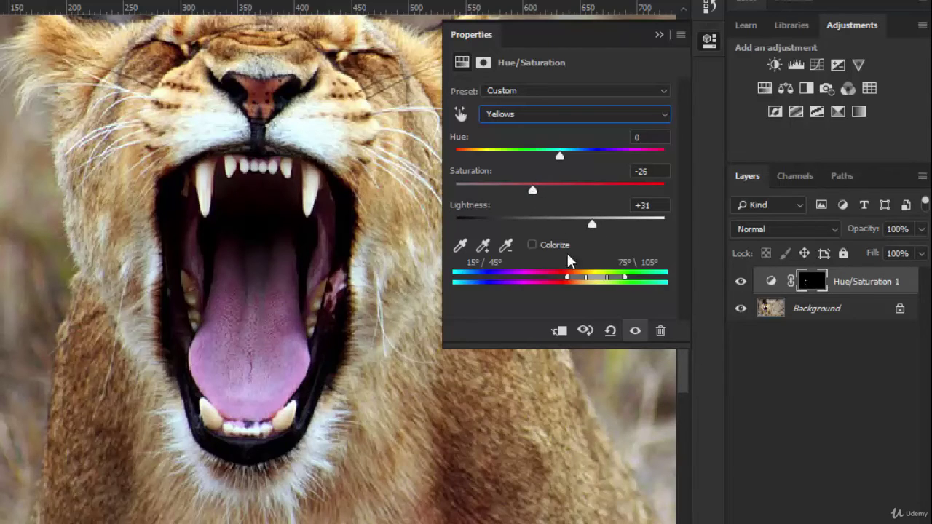
click(635, 331)
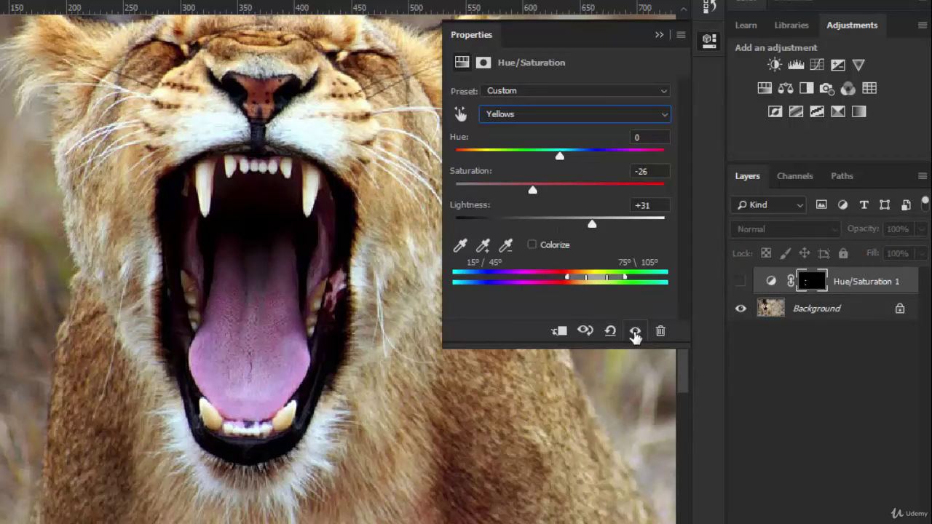
click(635, 332)
click(635, 331)
click(635, 331)
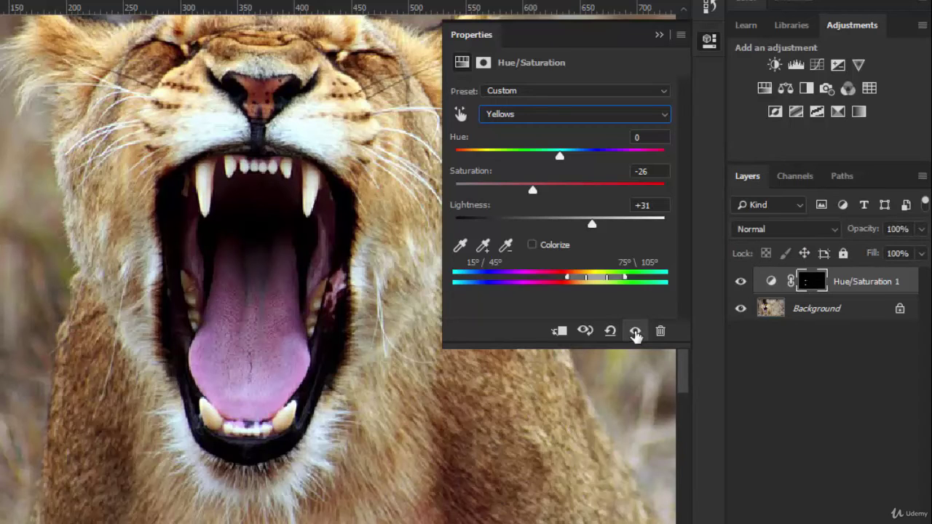
Set the Yellows saturation to -45 and lightness to +49, and preview the teeth without and with the adjustment.
drag(530, 190, 510, 190)
drag(592, 225, 610, 225)
click(635, 332)
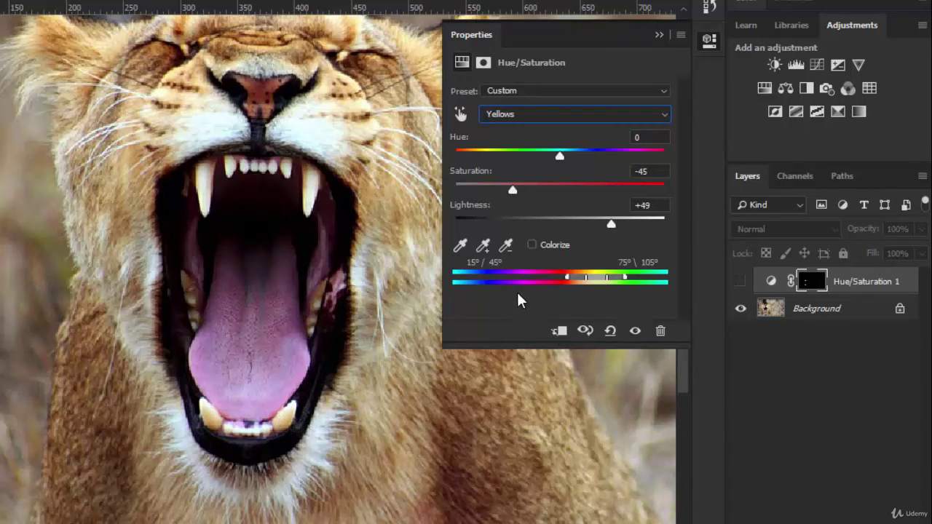
click(635, 332)
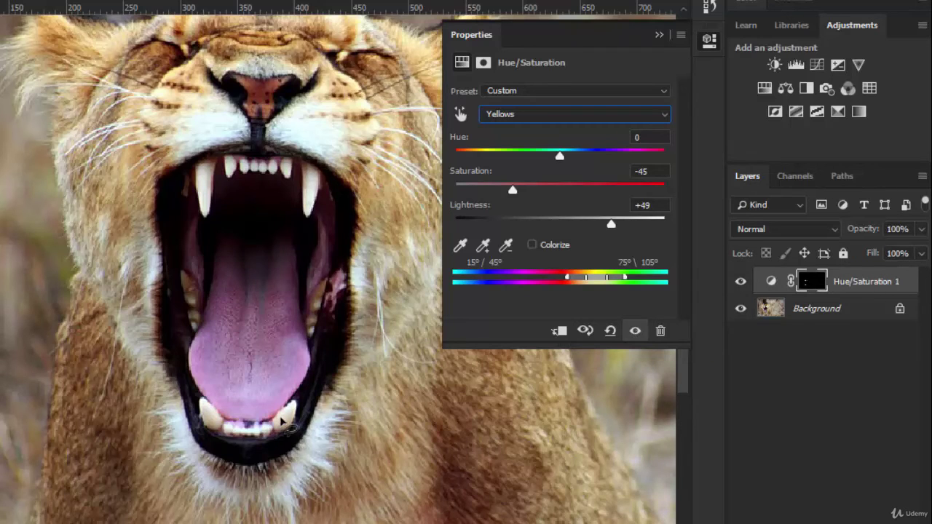
Compare the upper and lower teeth before and after the Hue/Saturation adjustment several times.
click(635, 332)
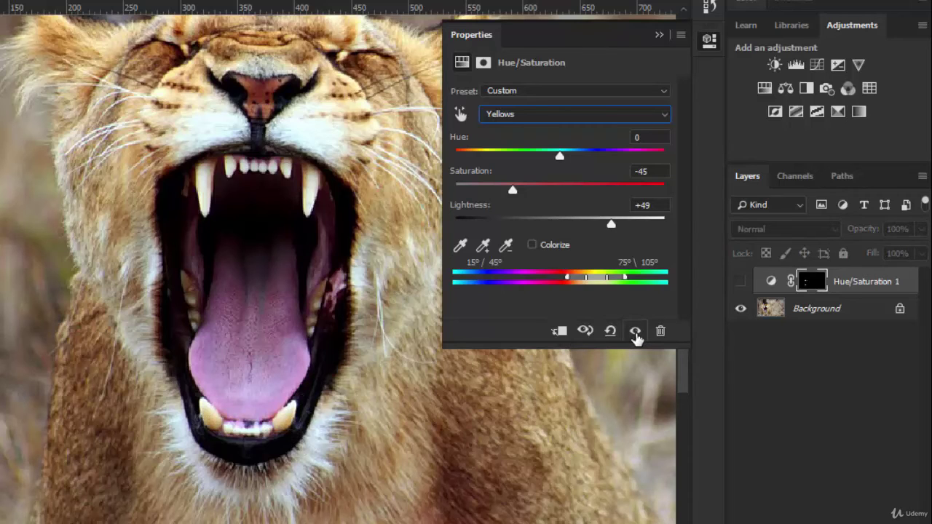
click(636, 332)
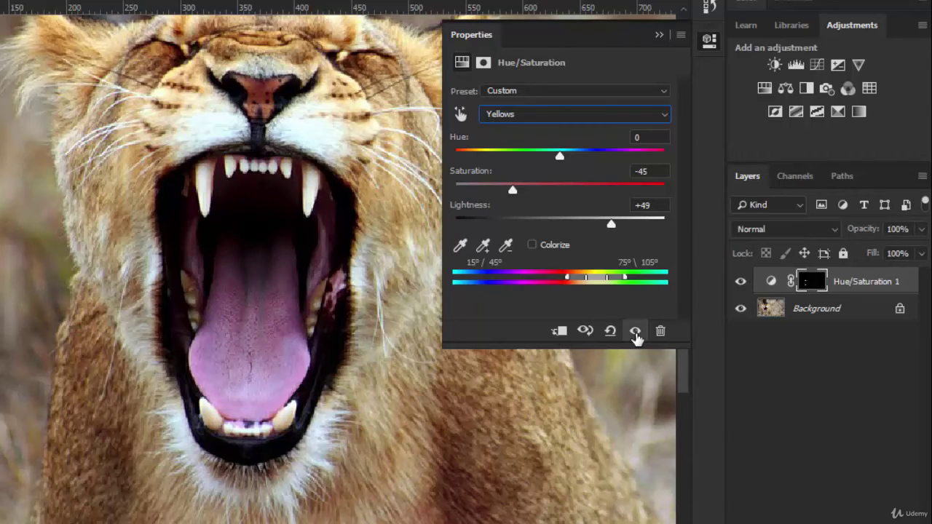
click(635, 331)
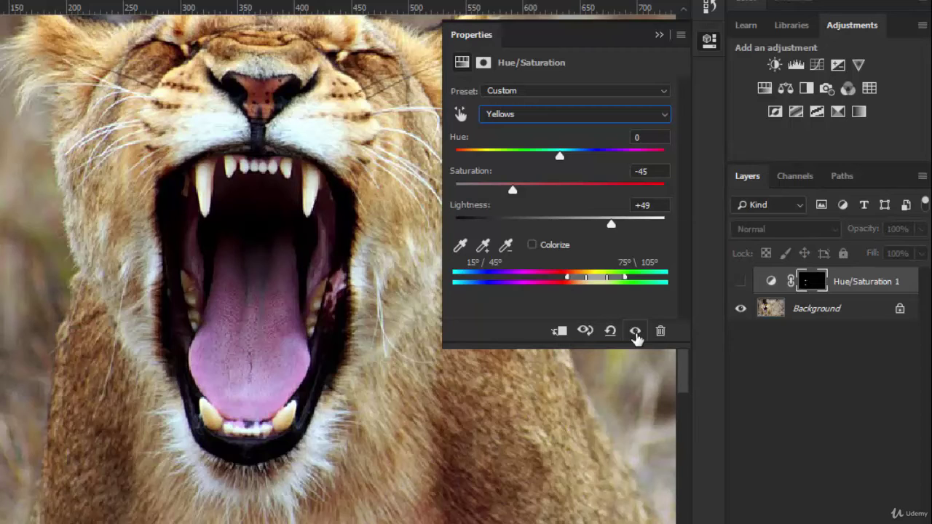
click(635, 332)
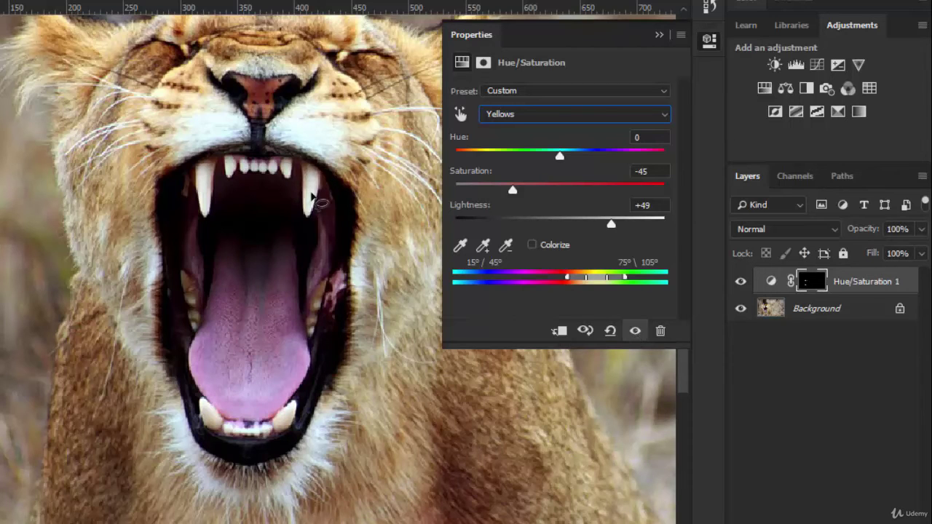
click(635, 331)
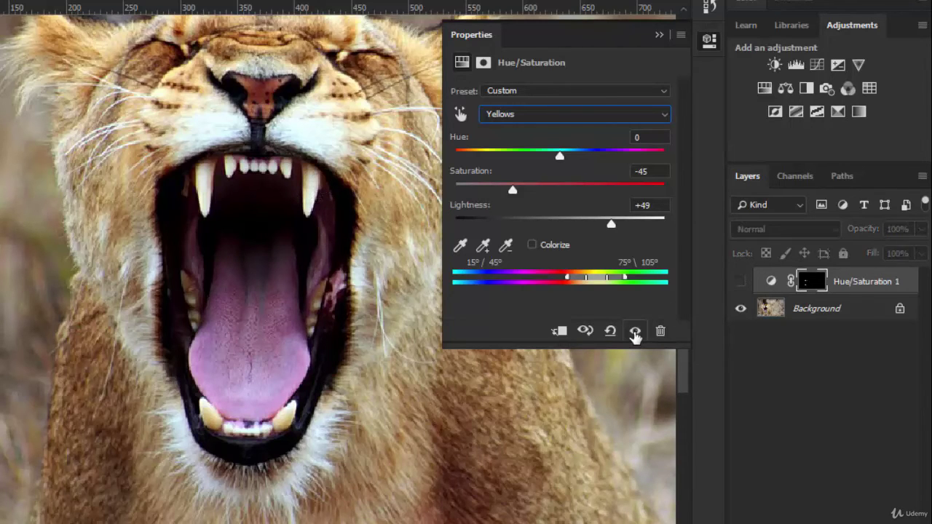
click(635, 331)
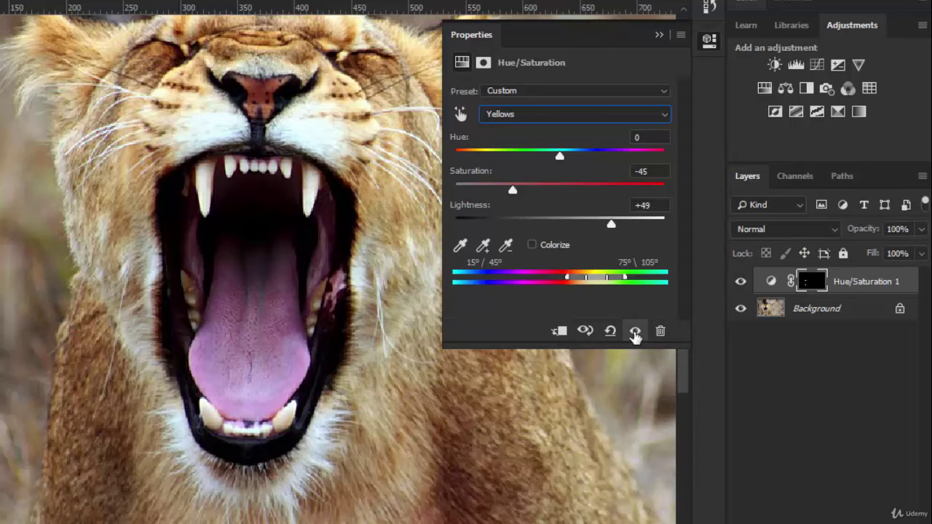
click(635, 332)
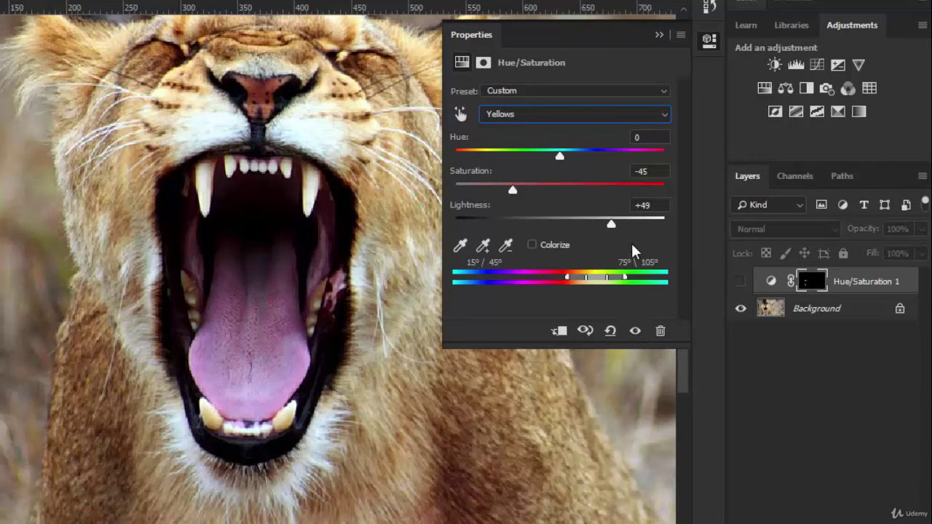
Try the Yellows lightness at +40, set it to +59, and check the teeth with the adjustment hidden and shown.
mouse_move(611, 223)
mouse_down()
mouse_move(661, 224)
mouse_move(602, 223)
mouse_up()
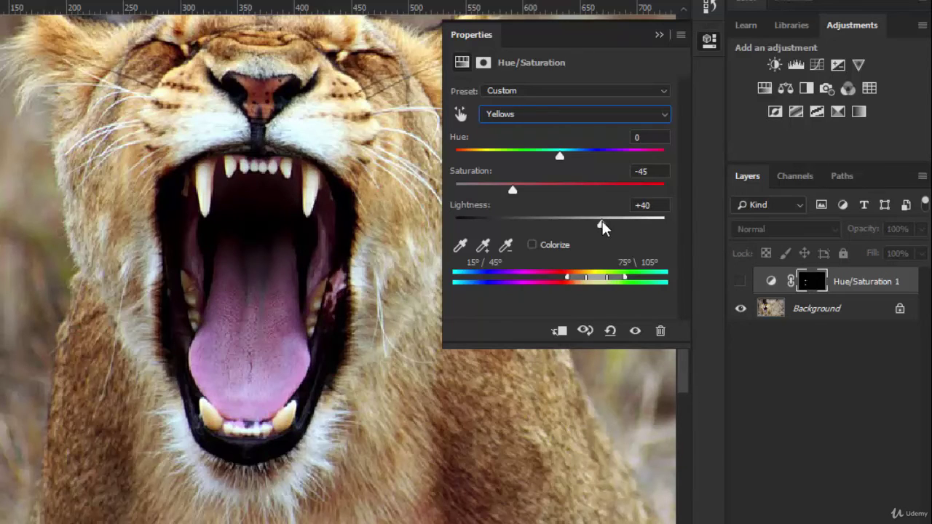
click(635, 331)
drag(599, 223, 612, 226)
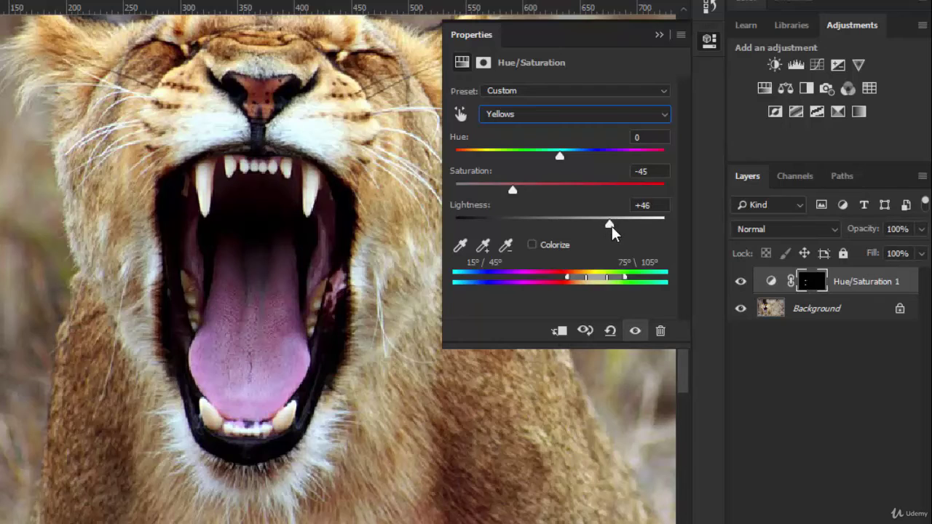
click(635, 331)
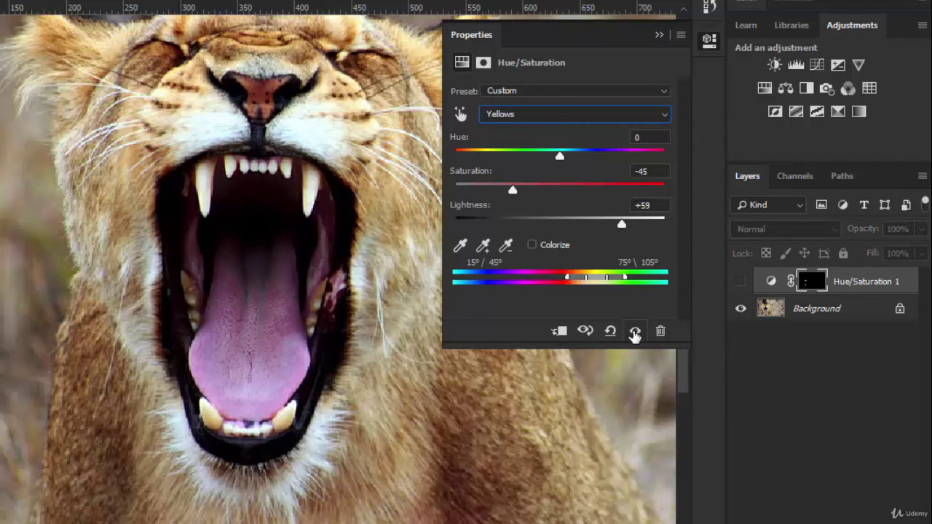
click(635, 332)
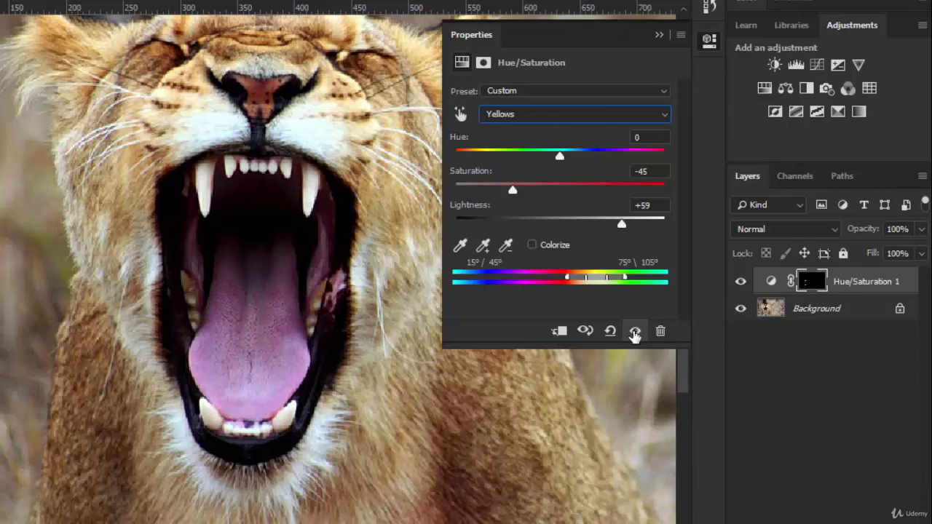
Close the adjustment's settings and compare the whole lion with the Hue/Saturation 1 layer hidden and shown.
scroll(259, 309, down, 3)
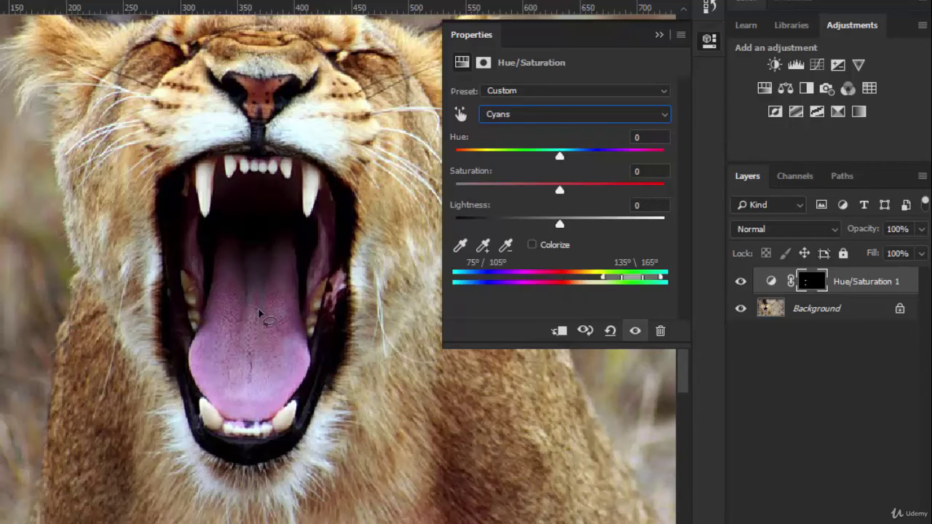
scroll(259, 309, up, 3)
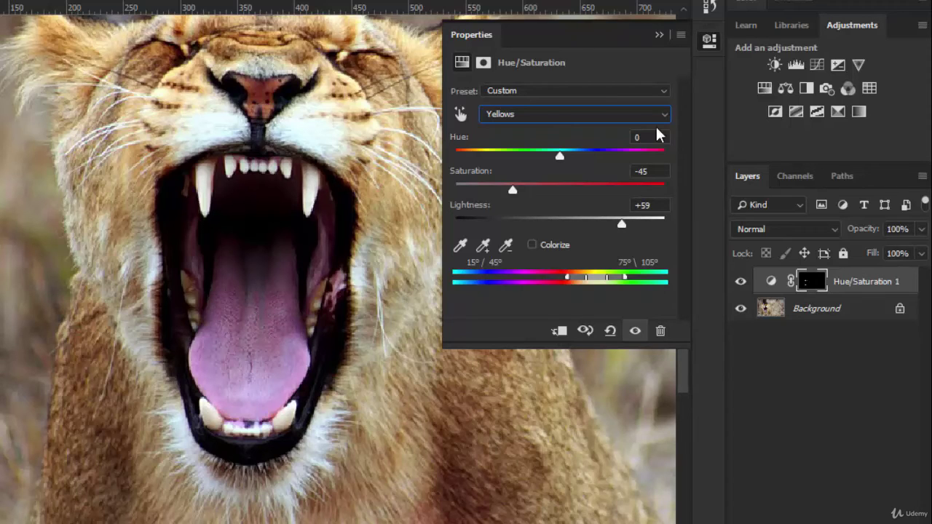
click(658, 34)
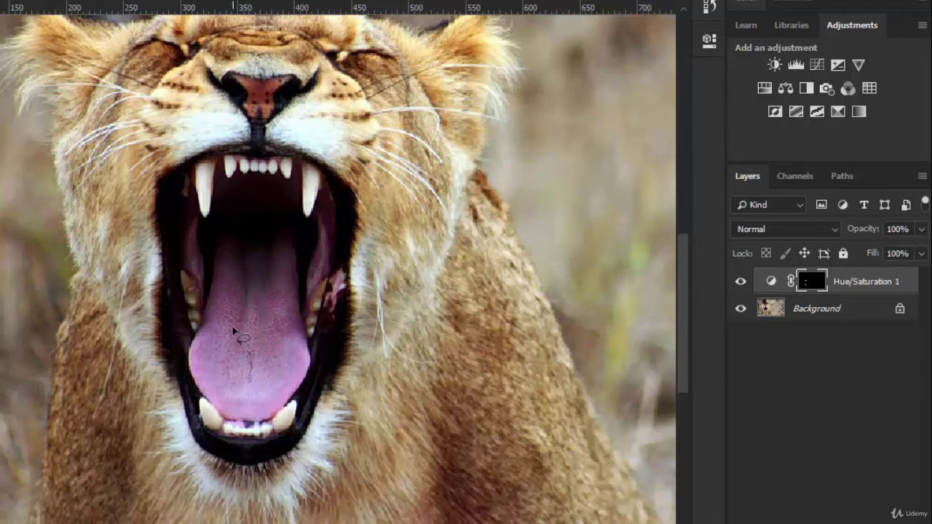
scroll(242, 314, down, 3)
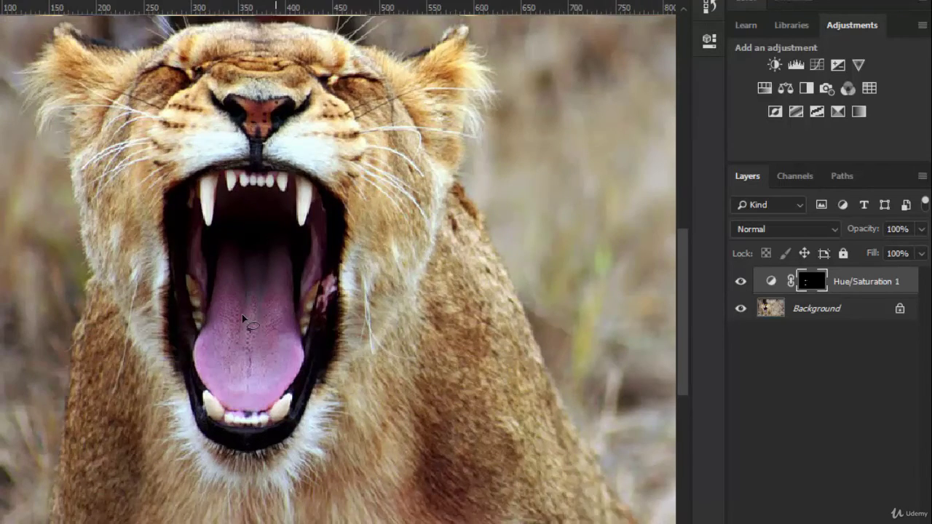
scroll(242, 314, down, 1)
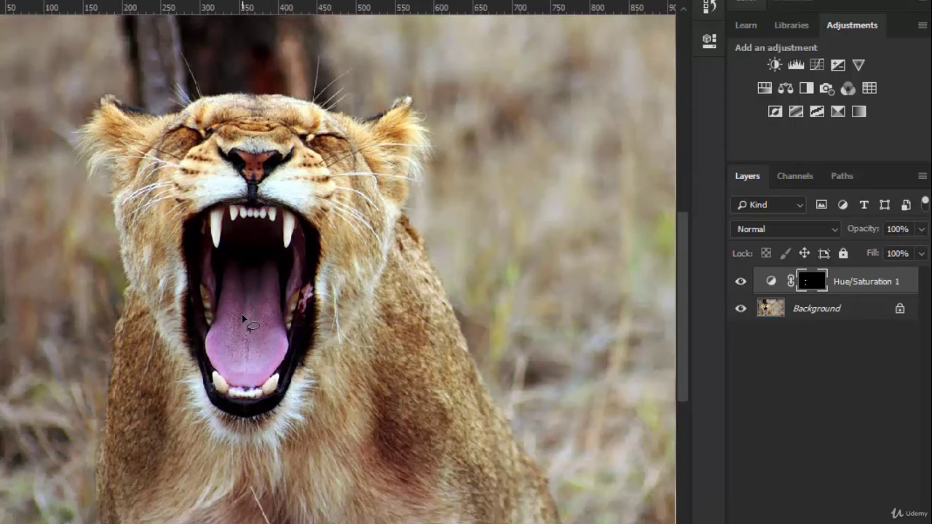
click(740, 284)
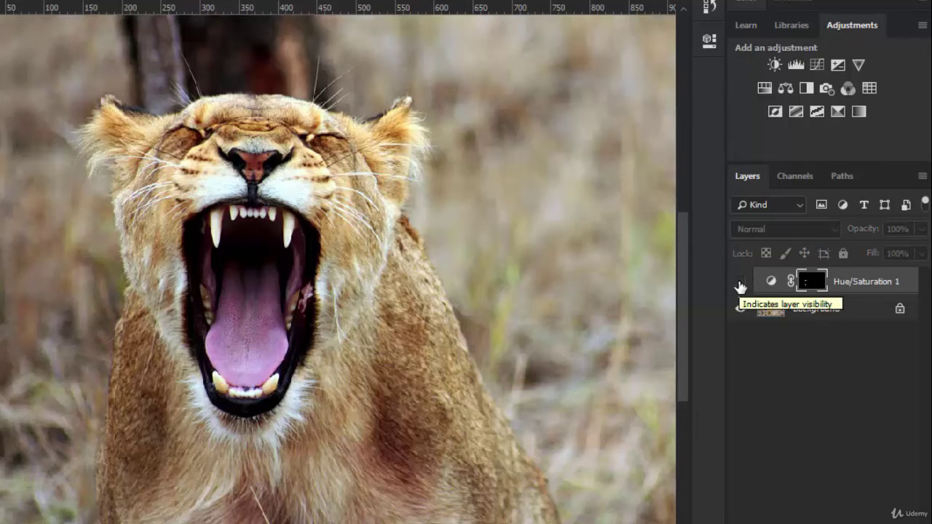
click(740, 285)
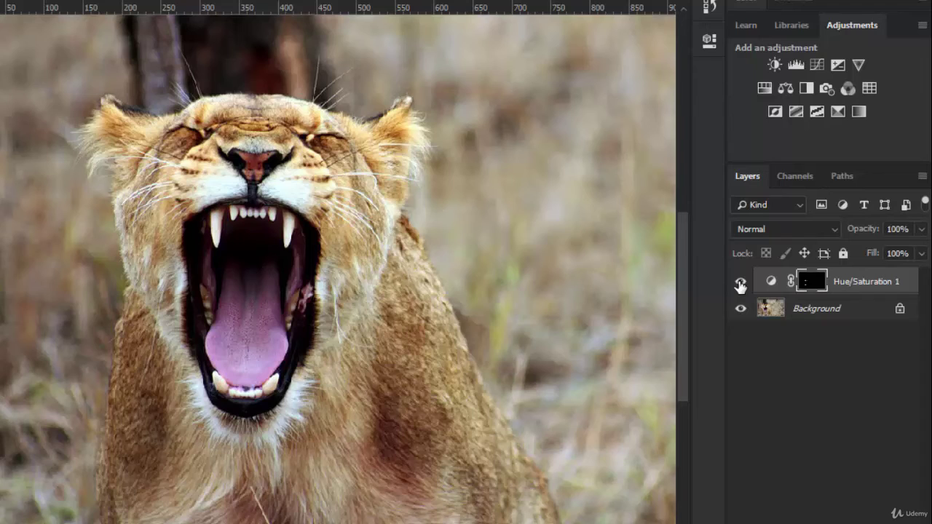
click(740, 283)
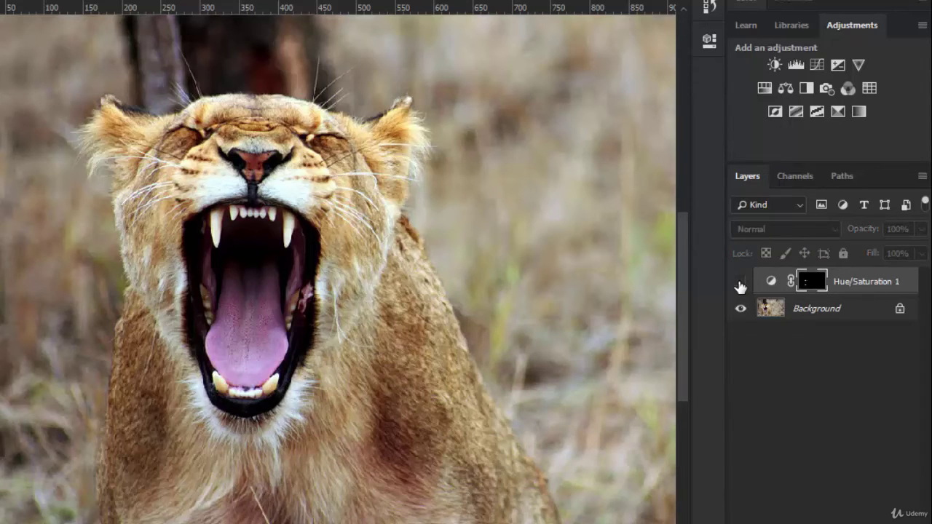
click(740, 285)
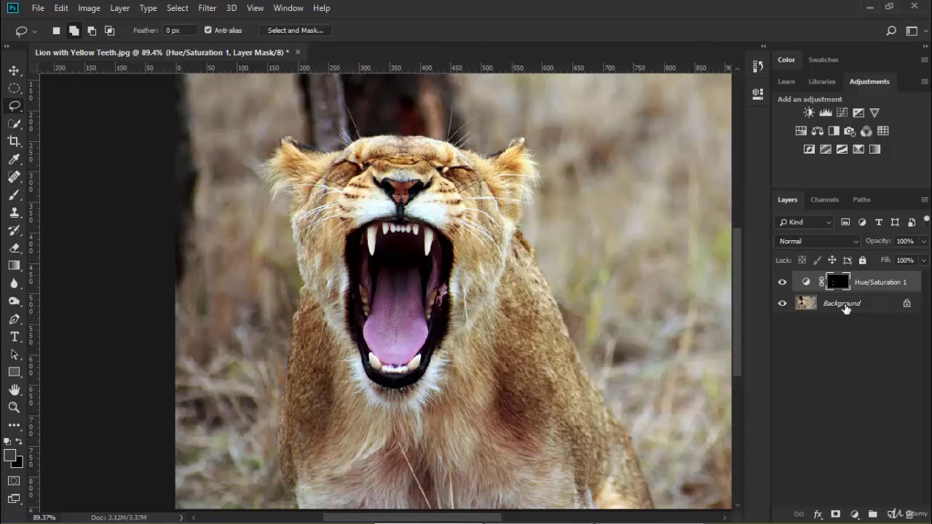
Select the Background layer and outline the lion's whole open mouth with a loose Lasso selection.
click(845, 307)
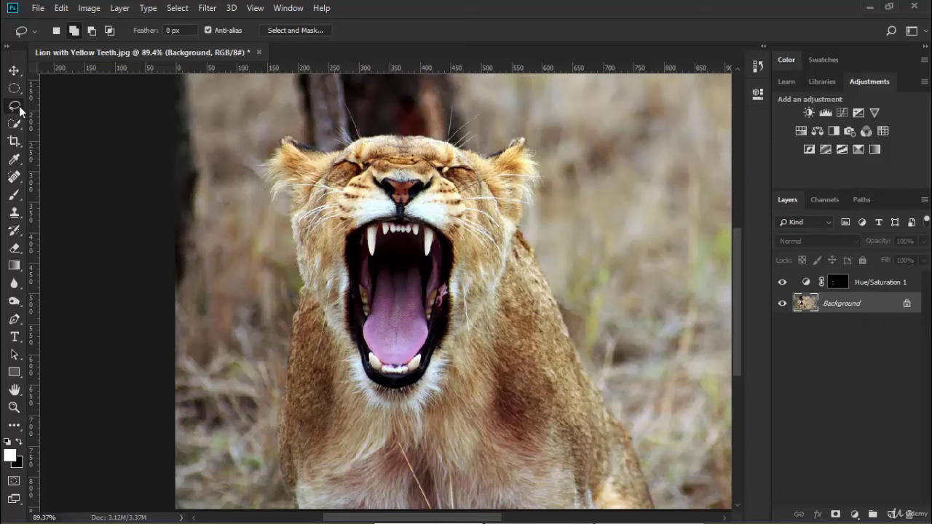
mouse_move(464, 265)
mouse_down()
mouse_move(452, 239)
mouse_move(377, 207)
mouse_move(317, 271)
mouse_move(358, 372)
mouse_move(397, 397)
mouse_move(434, 383)
mouse_move(463, 263)
mouse_up()
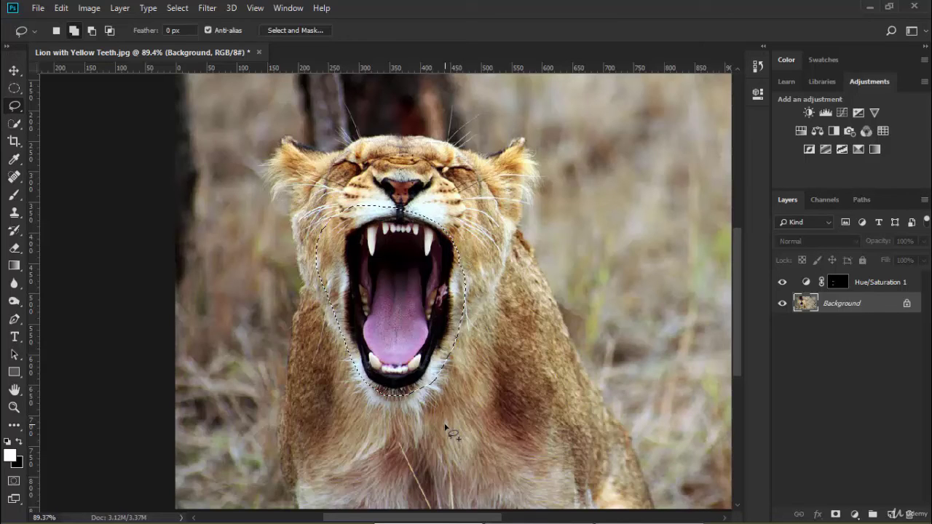
Add a second Hue/Saturation adjustment layer masked to the mouth selection above the Background and compare its settings with the Hue/Saturation 1 layer.
click(856, 516)
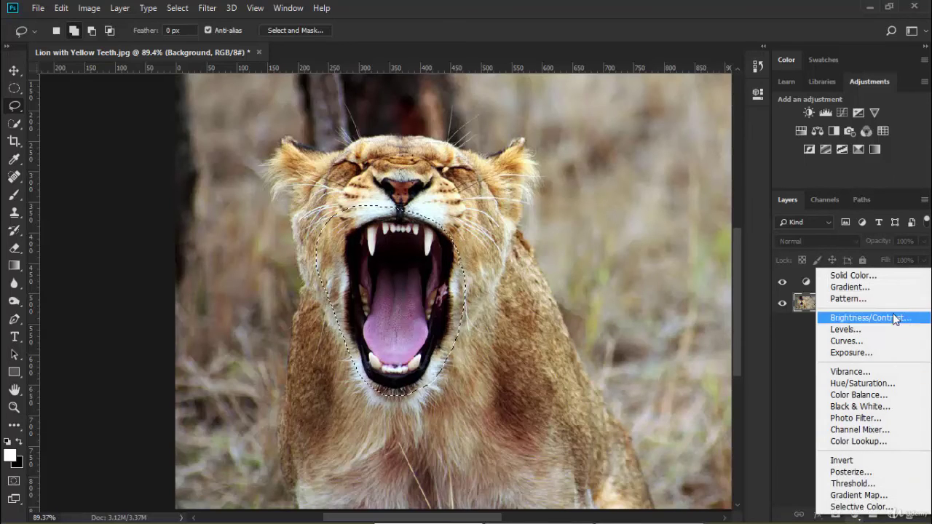
click(867, 384)
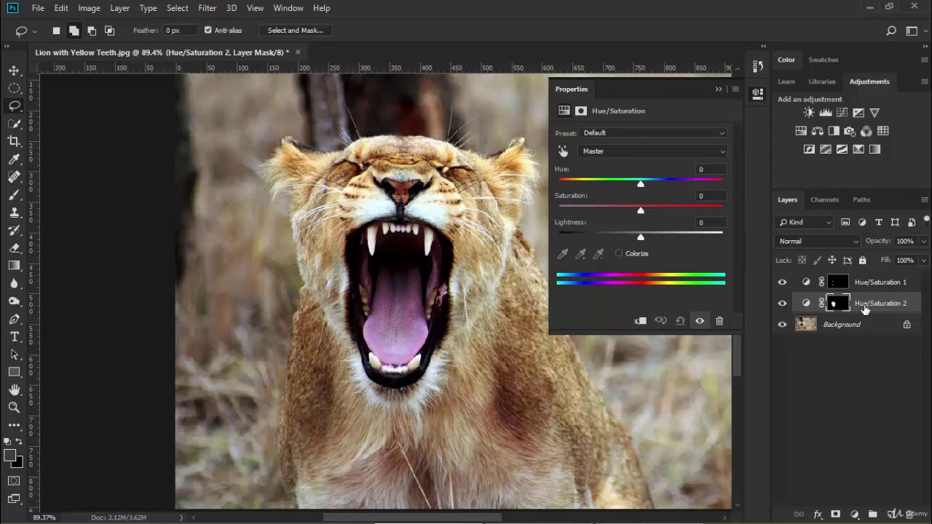
click(865, 310)
click(874, 284)
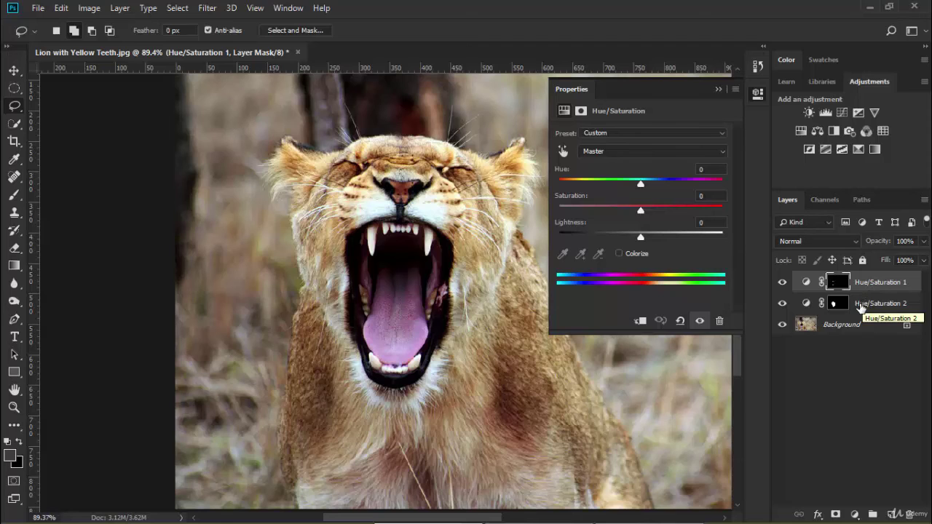
click(862, 309)
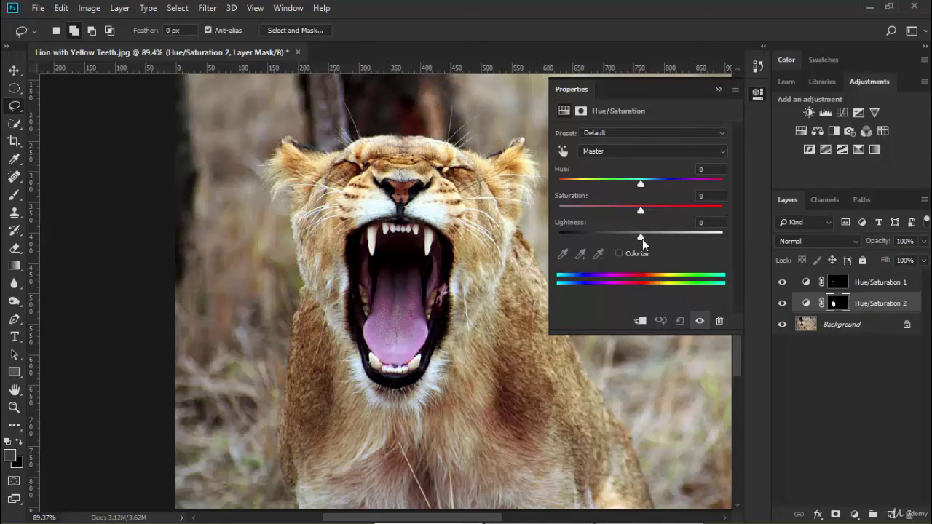
mouse_move(639, 238)
mouse_down()
mouse_move(698, 238)
mouse_move(570, 236)
mouse_move(705, 236)
mouse_move(590, 237)
mouse_move(640, 237)
mouse_up()
click(894, 286)
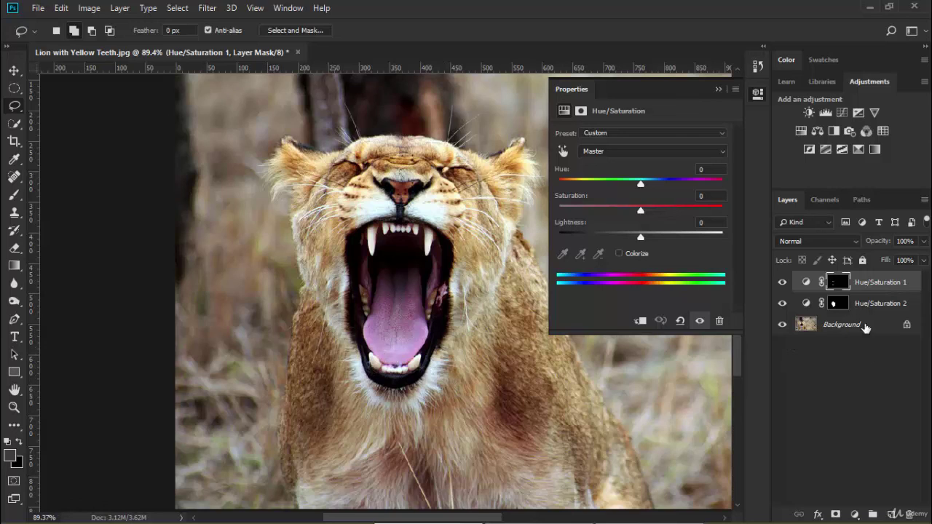
click(864, 309)
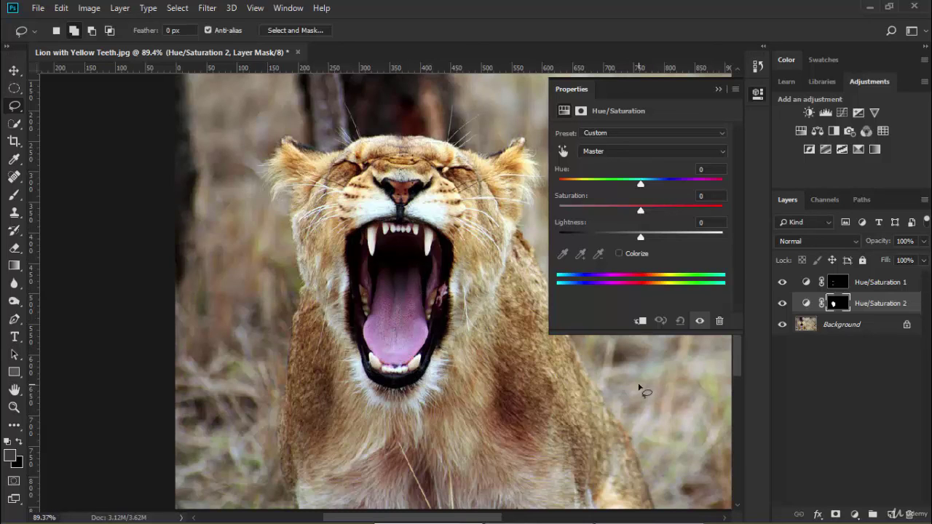
Delete the Hue/Saturation 2 layer and check the teeth by toggling the visibility of the Hue/Saturation 1 layer.
click(718, 90)
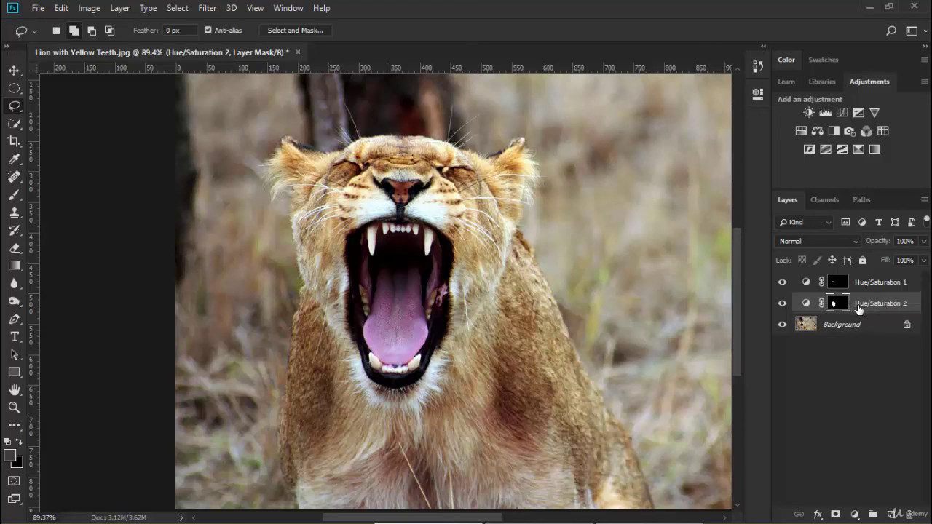
drag(860, 309, 910, 515)
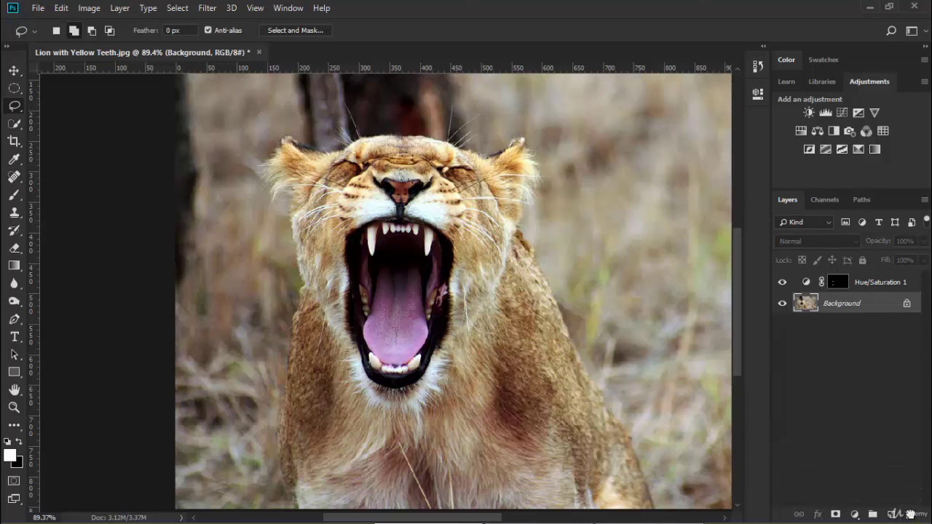
click(782, 283)
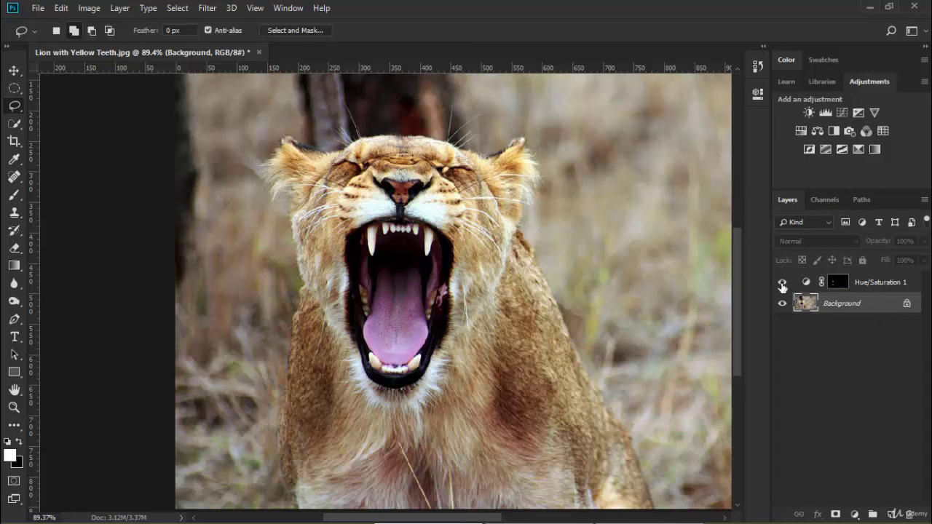